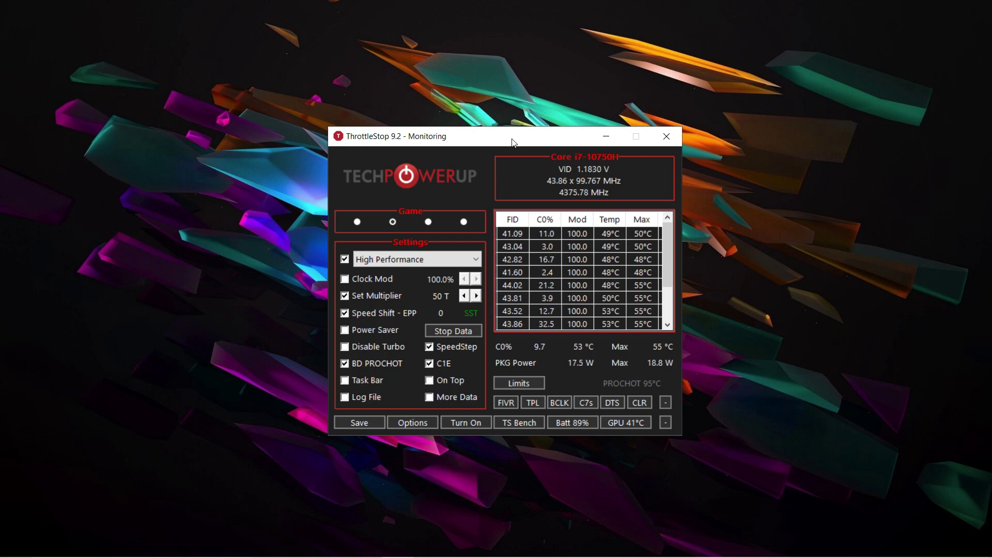
Switch briefly to the Performance profile, then back to Game.
left_click_drag(514, 143, 508, 123)
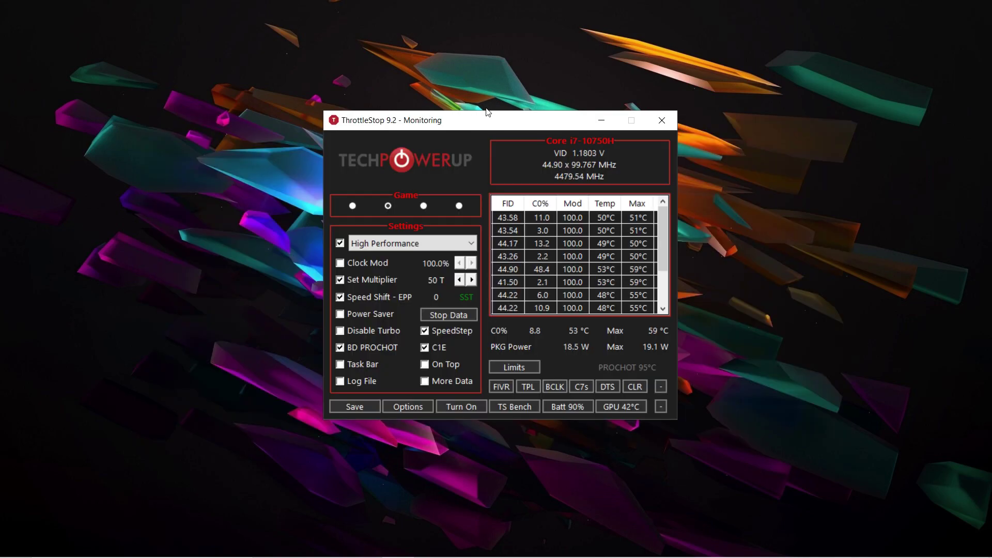
mouse_move(507, 129)
left_mouse_down()
mouse_move(515, 119)
mouse_move(504, 135)
left_mouse_up()
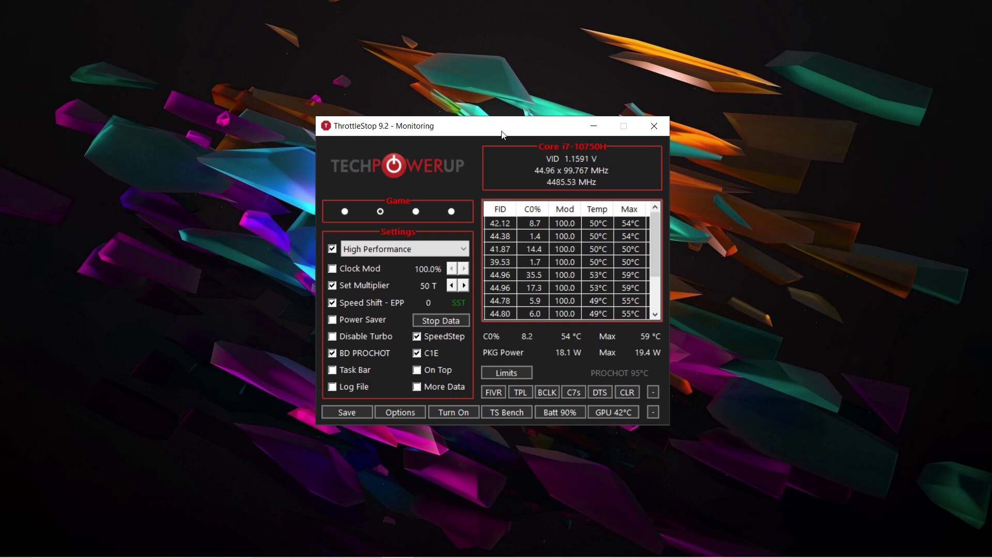
left_click_drag(503, 135, 514, 114)
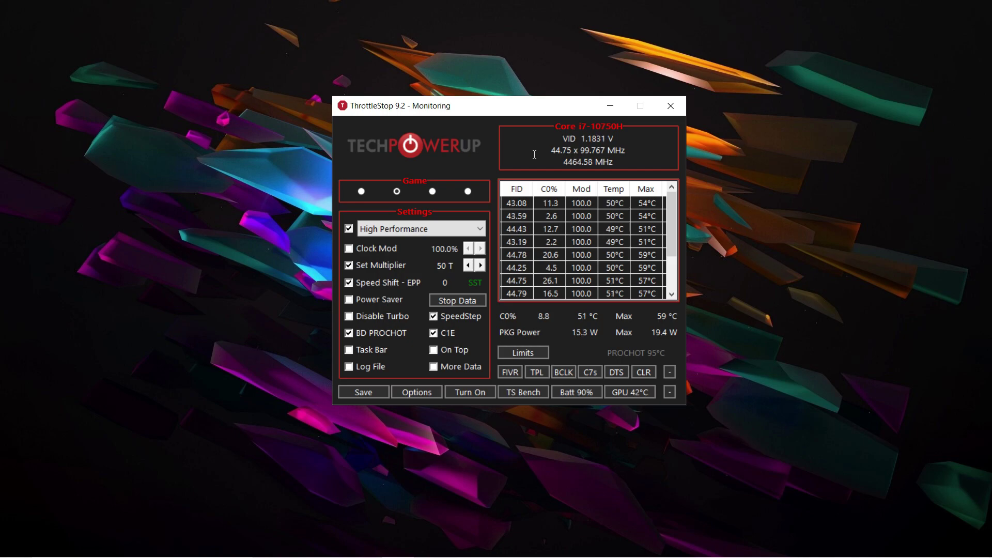
left_click_drag(517, 108, 515, 109)
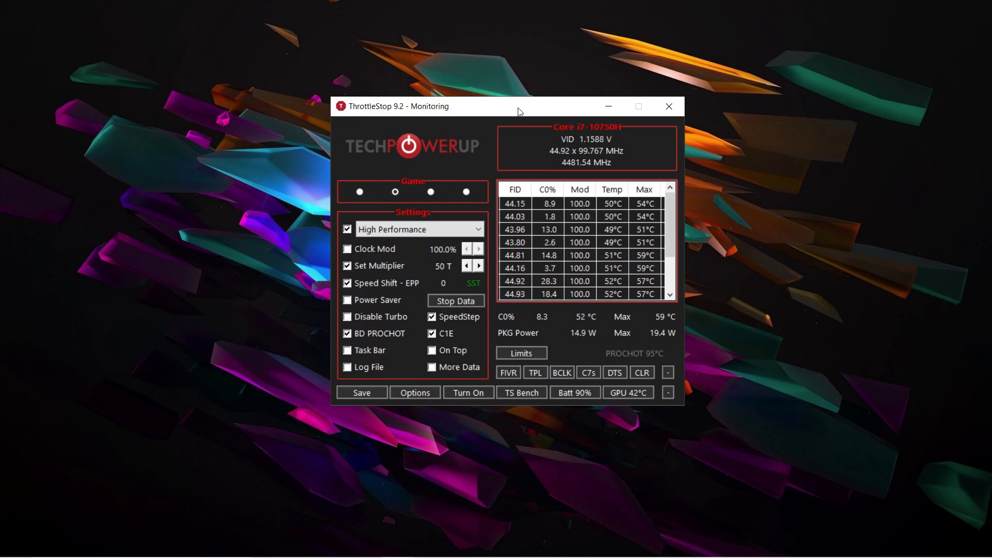
left_click_drag(512, 111, 516, 111)
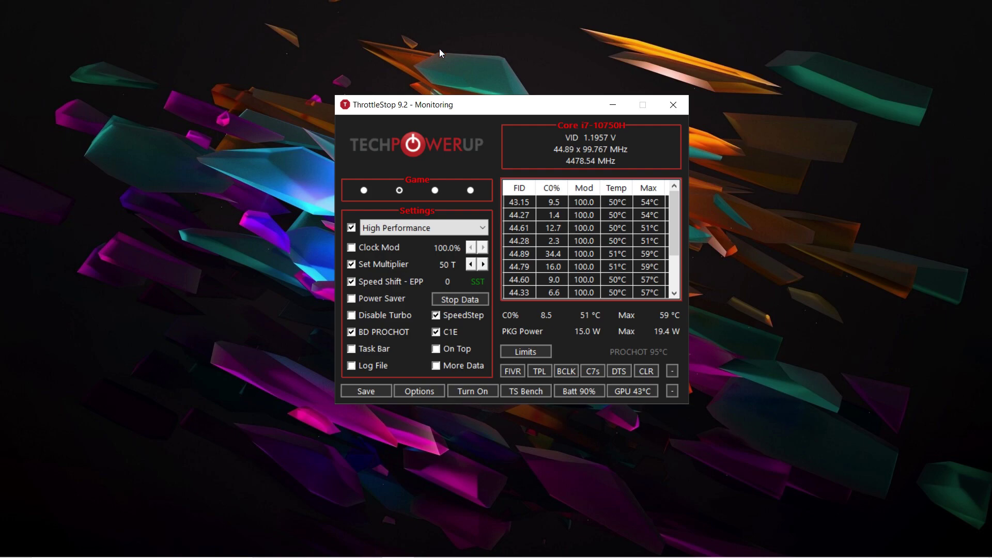
left_click_drag(487, 107, 492, 103)
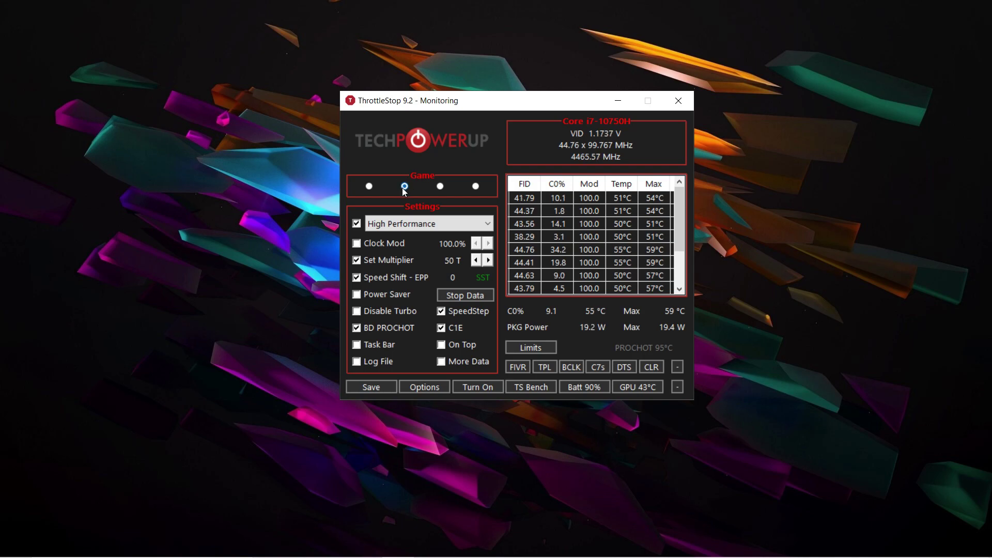
left_click(369, 186)
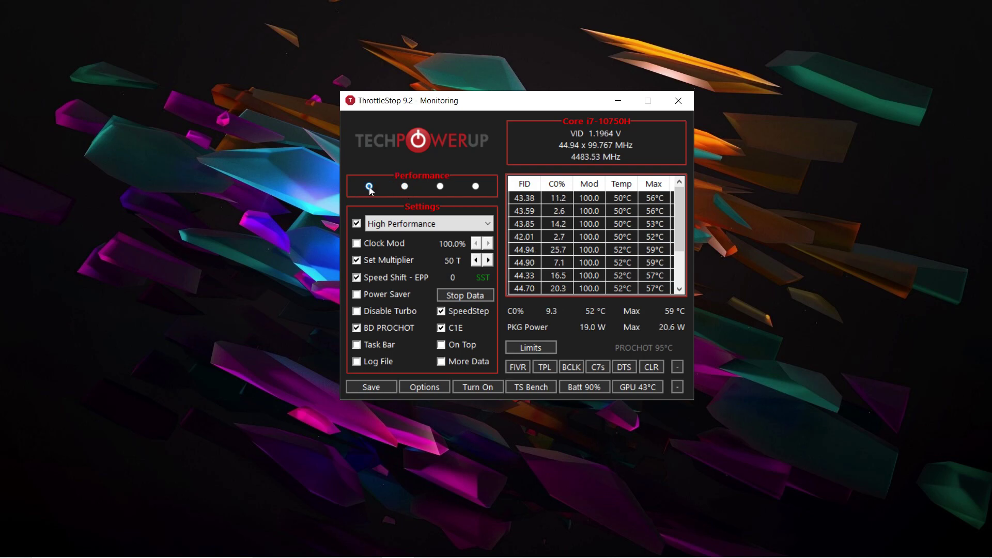
left_click(405, 189)
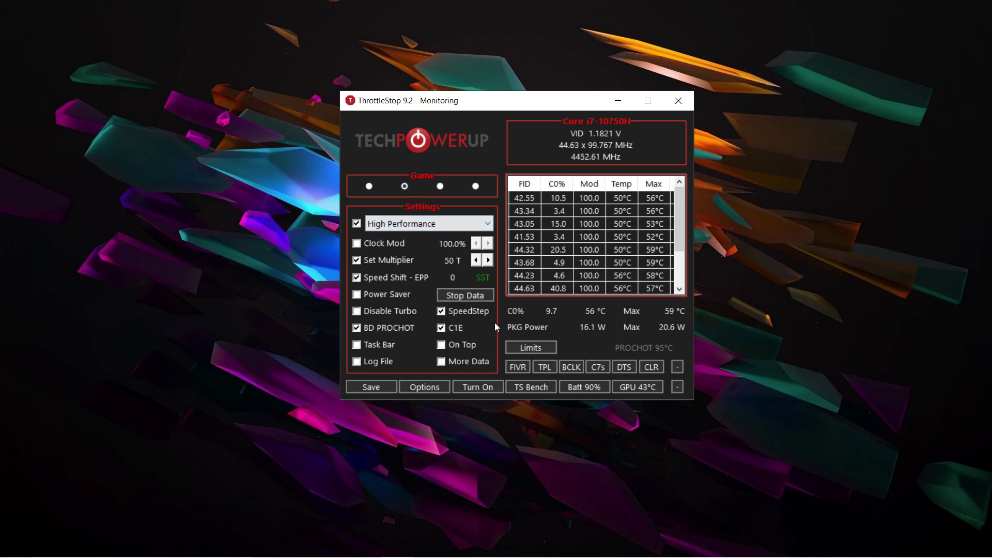
left_click_drag(541, 102, 547, 97)
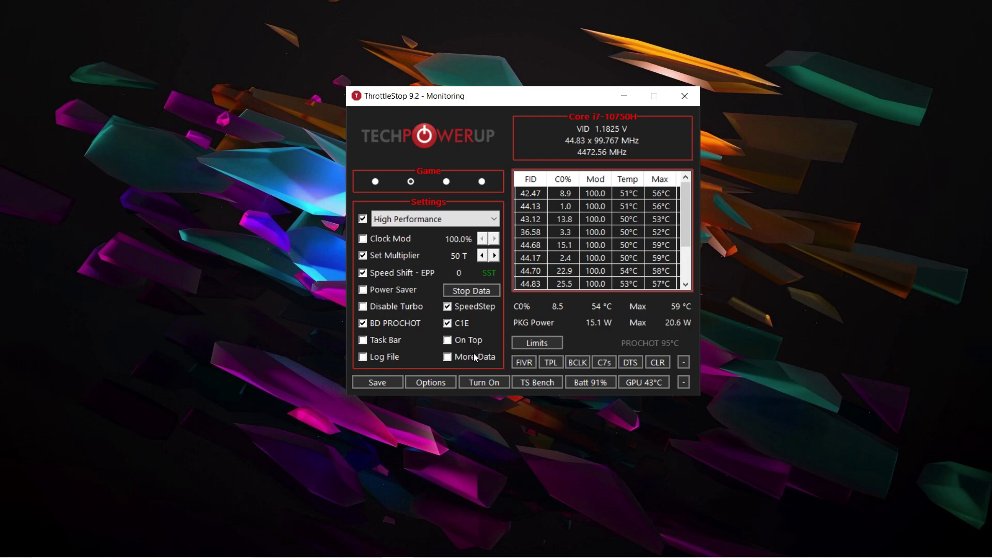
Review the profile names in the Options window, then reselect the Game profile.
left_click(432, 382)
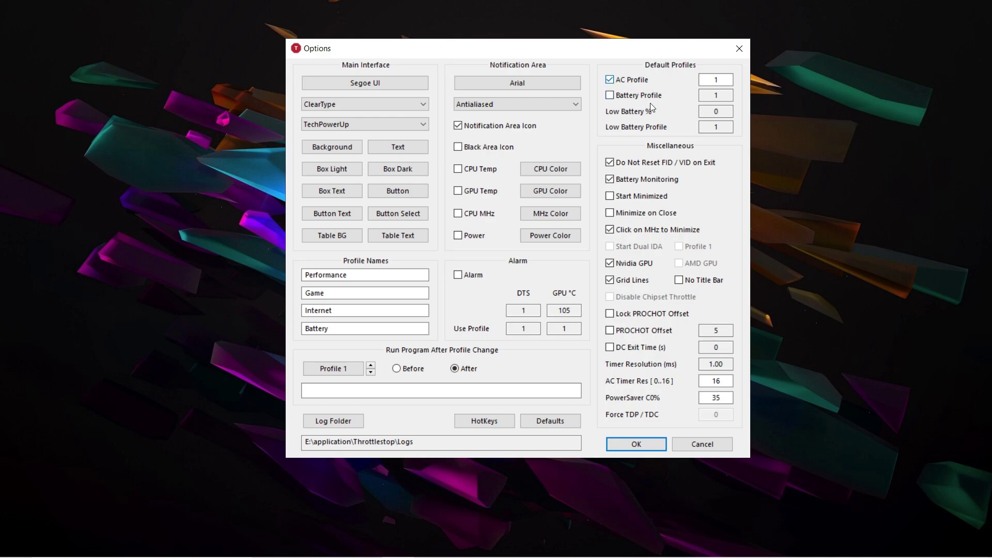
left_click_drag(618, 57, 530, 205)
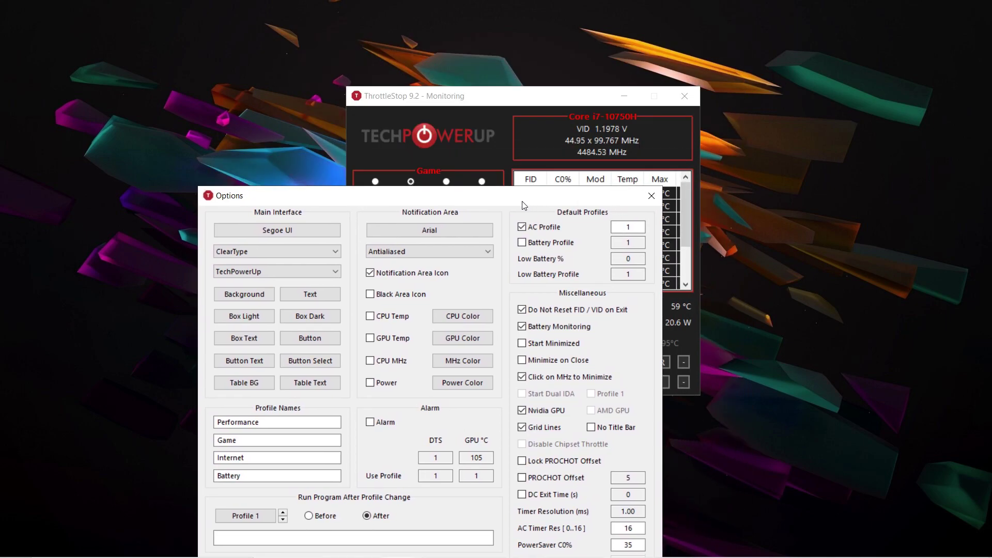
left_click_drag(451, 201, 514, 152)
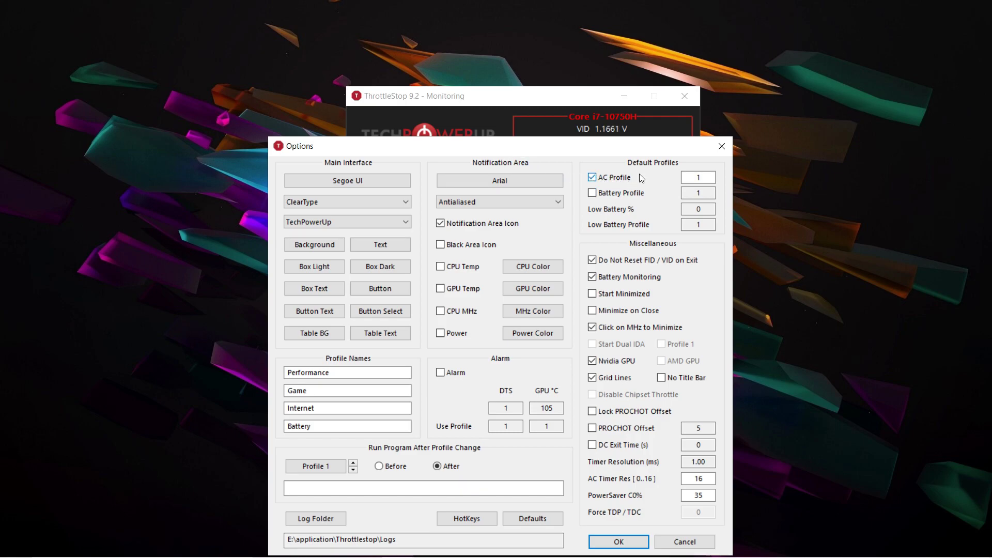
left_click(619, 541)
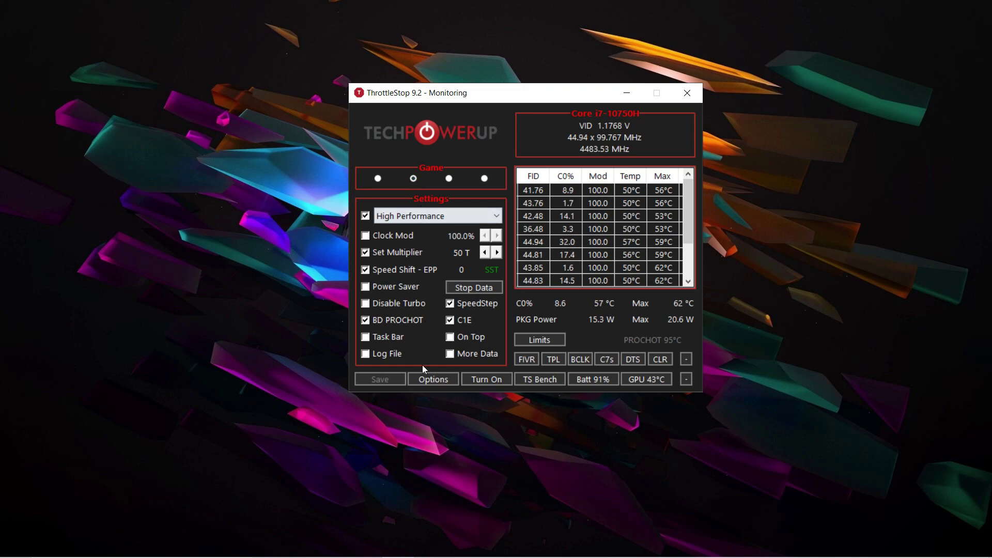
left_click(429, 380)
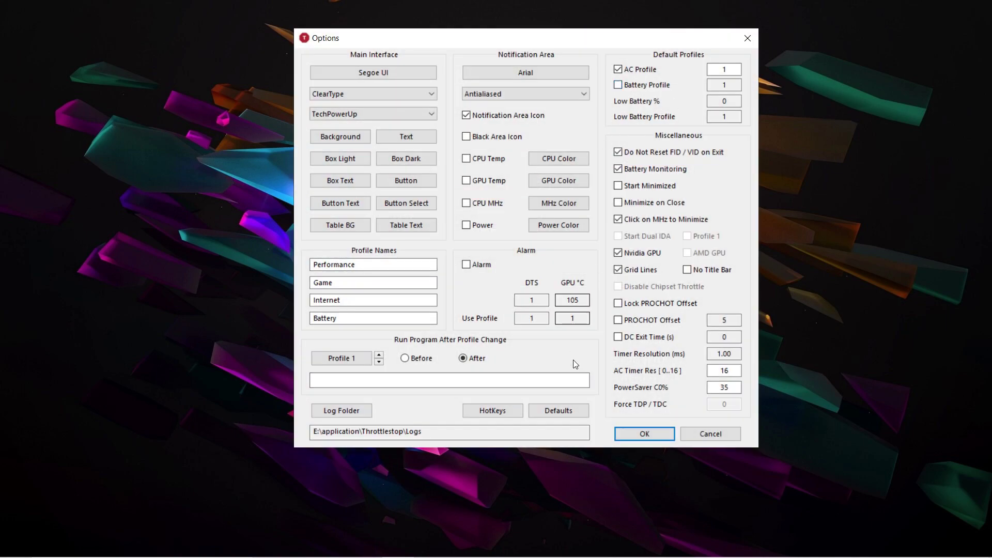
left_click(627, 431)
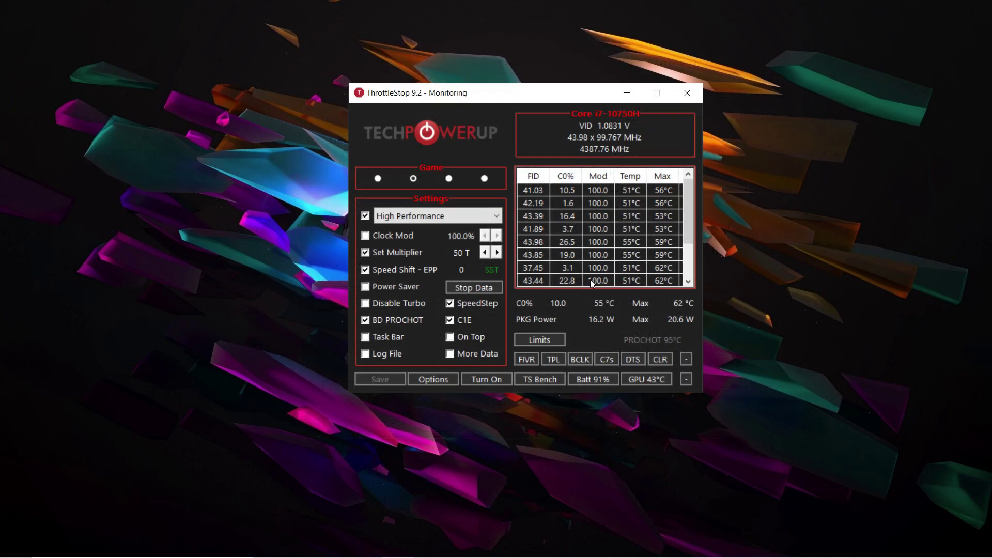
left_click(414, 179)
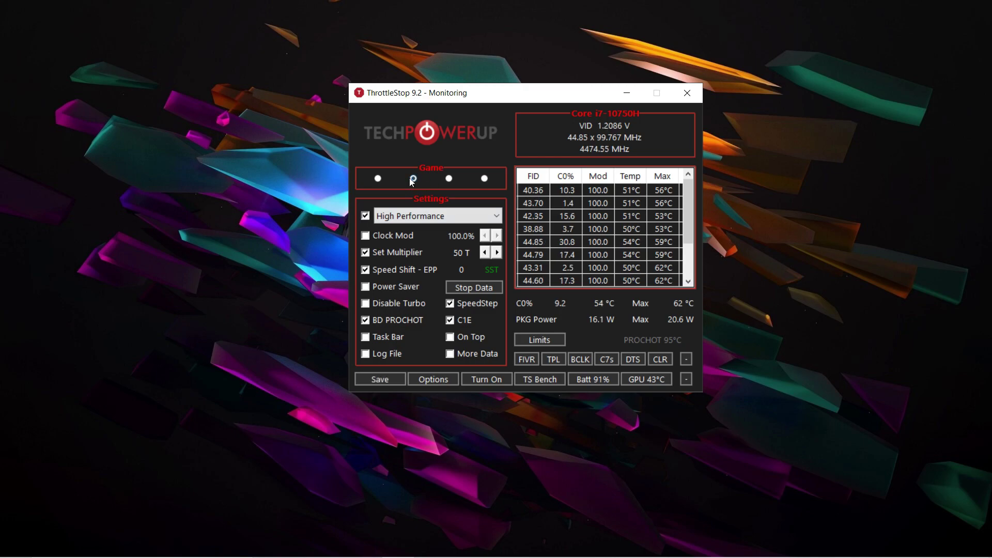
Check the Speed Shift maximum value in Turbo Power Limits and close it.
left_click(553, 360)
left_click_drag(527, 85, 531, 80)
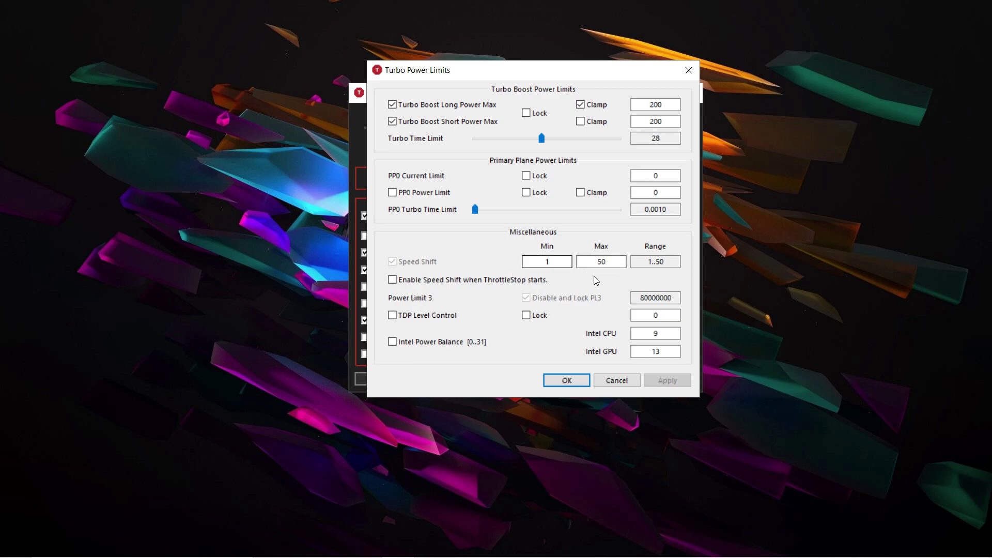
left_click(614, 262)
left_click(568, 381)
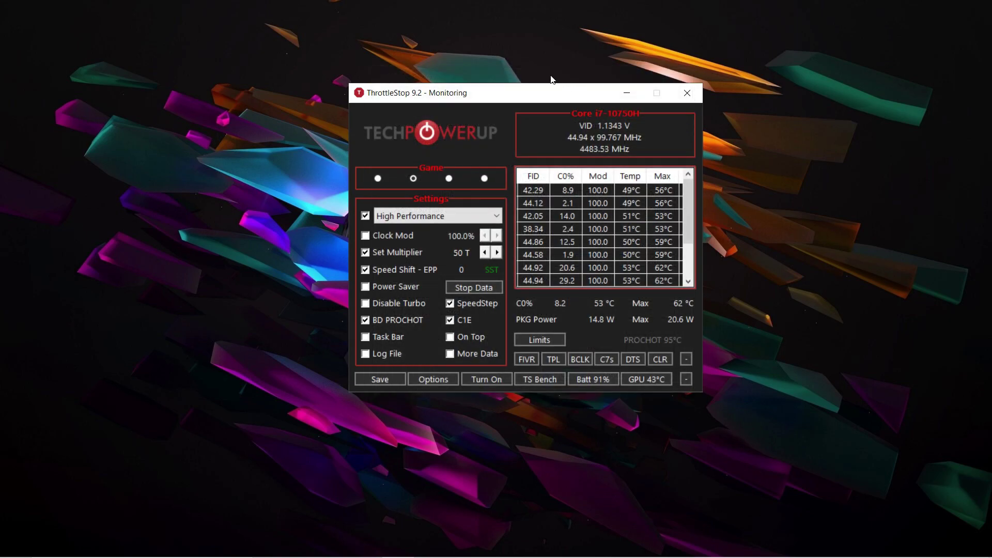
left_click_drag(534, 93, 525, 98)
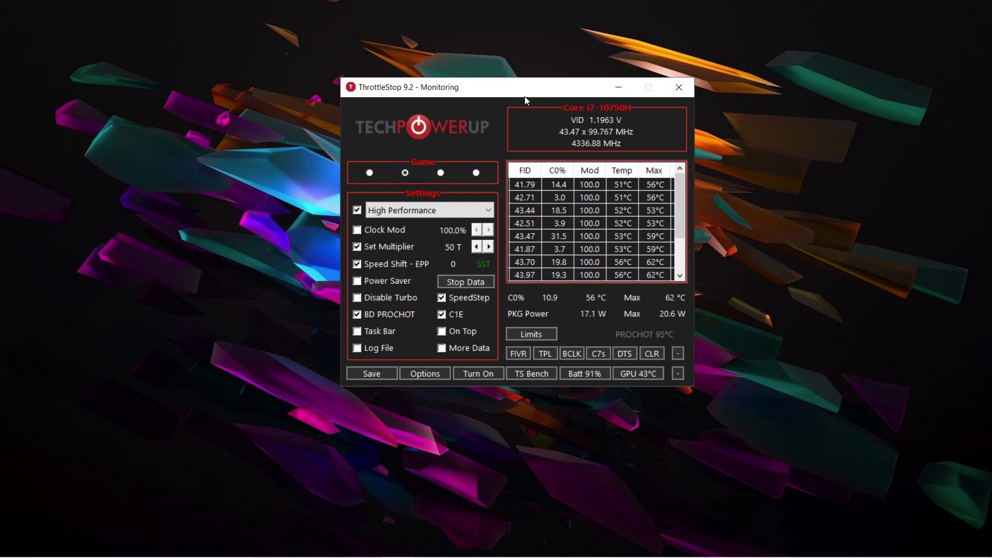
Bring up the Turbo FIVR Control voltage settings for the Game profile.
left_click(516, 353)
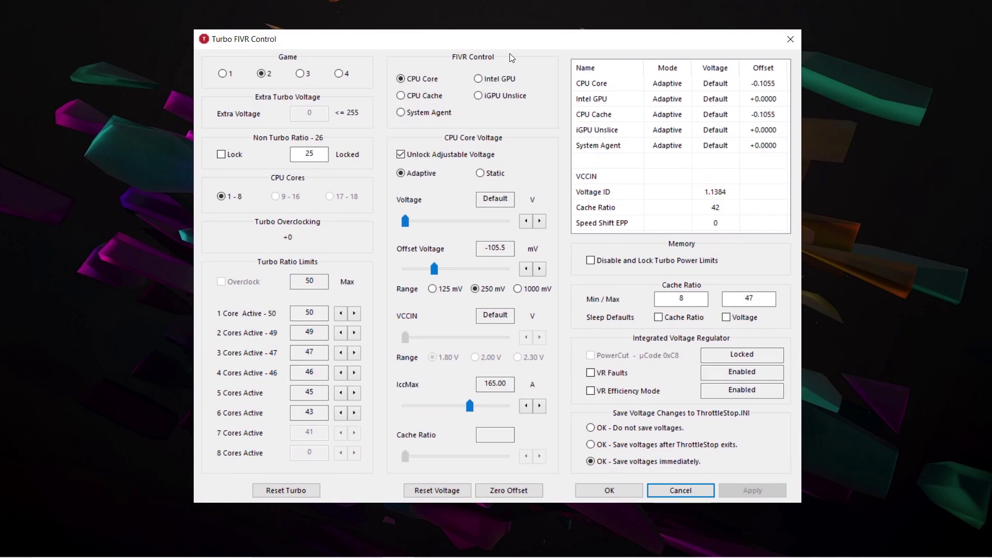
left_click(261, 74)
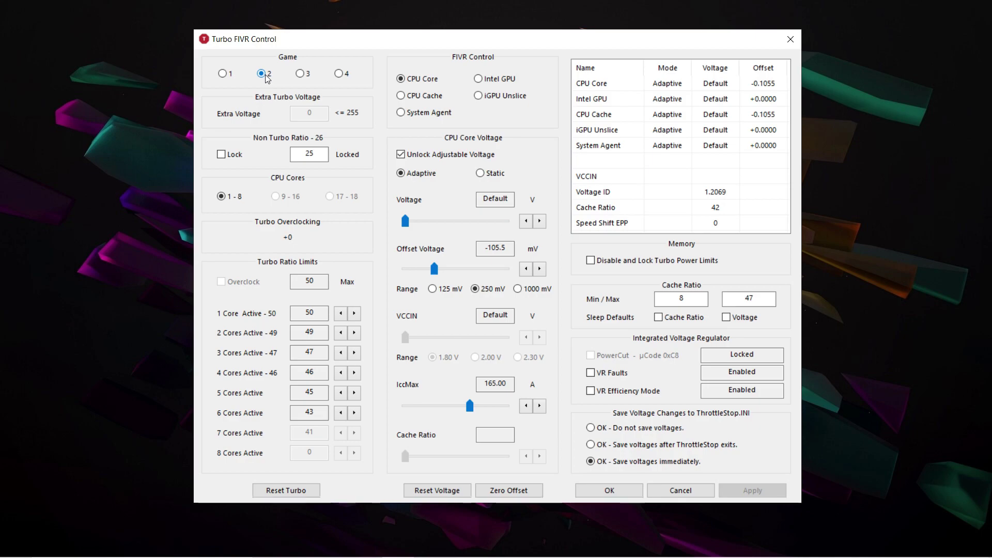
left_click_drag(384, 41, 319, 56)
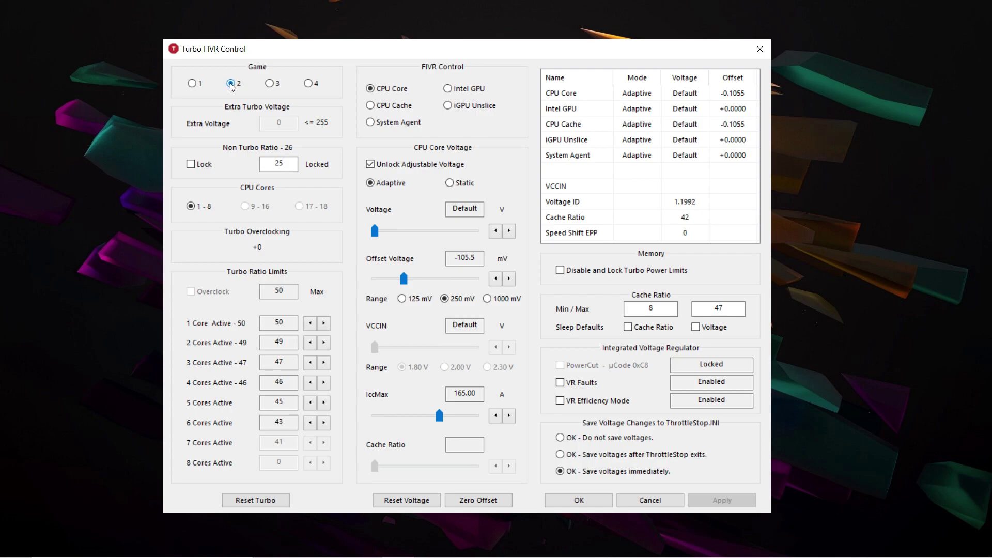
left_click_drag(418, 53, 381, 56)
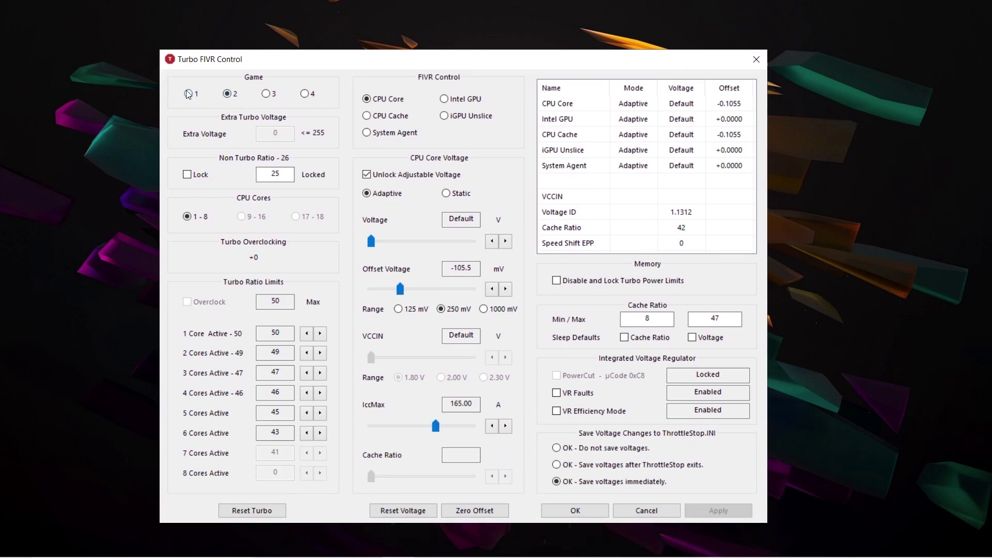
left_click_drag(441, 67, 469, 60)
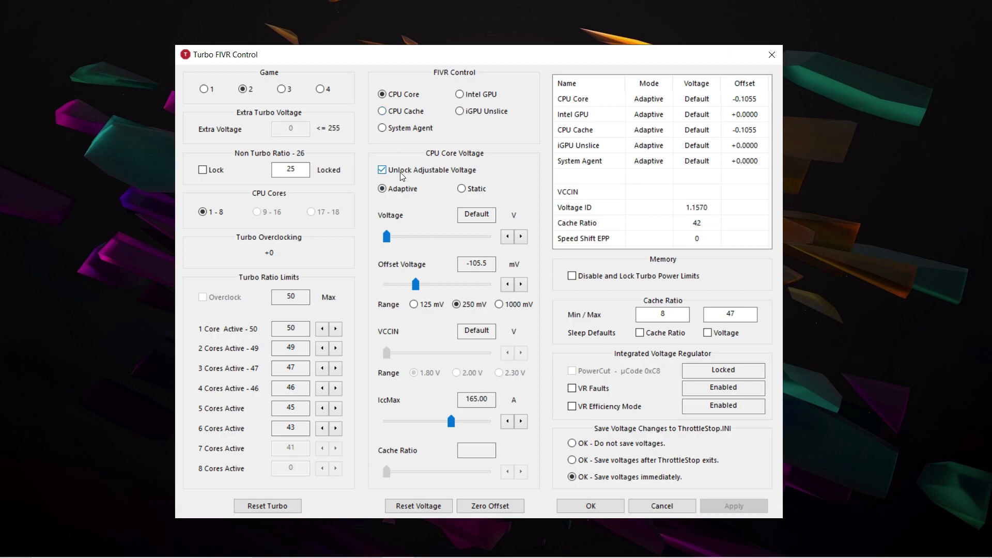
Re-check Unlock Adjustable Voltage for the CPU Core.
left_click(383, 171)
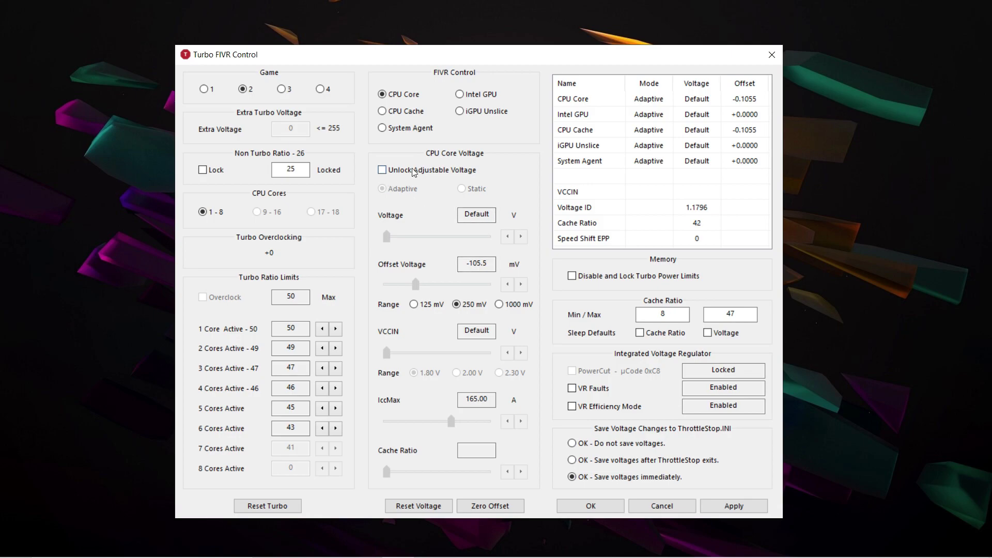
left_click(382, 171)
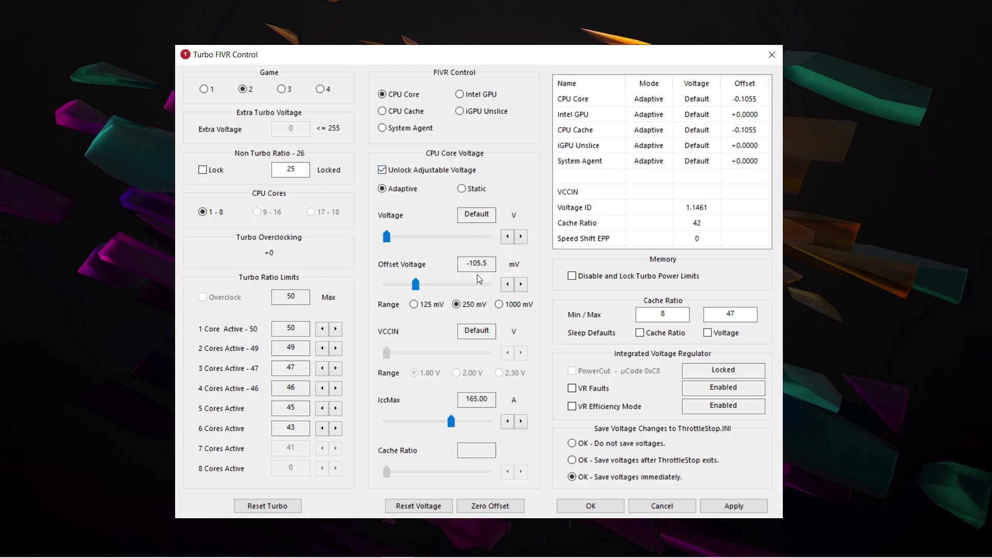
left_click_drag(489, 62, 499, 62)
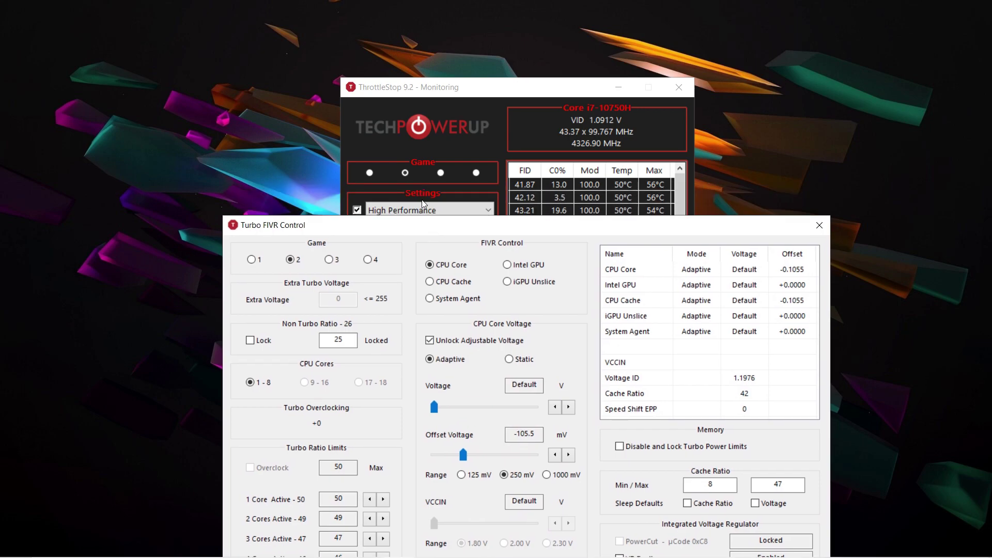
left_click_drag(498, 224, 467, 46)
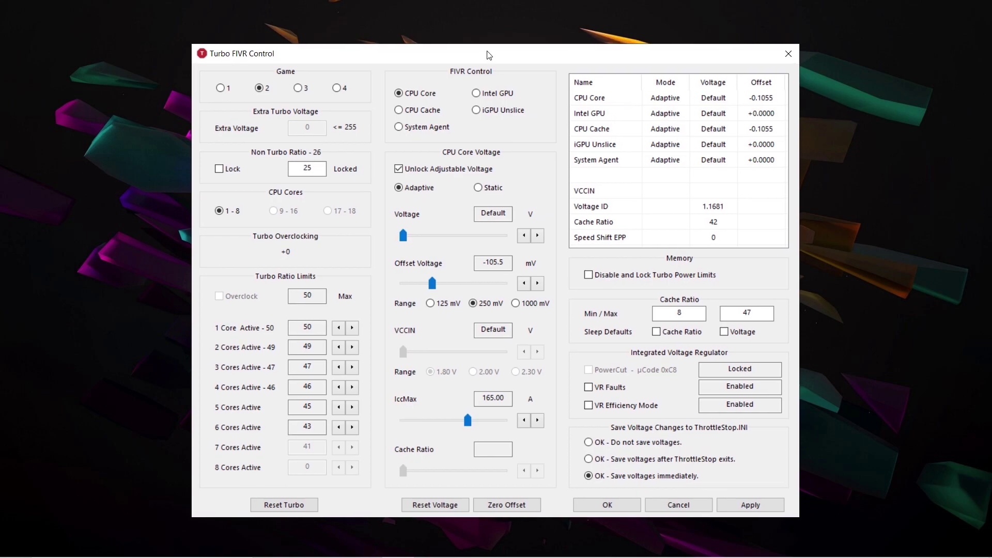
left_click_drag(489, 55, 492, 55)
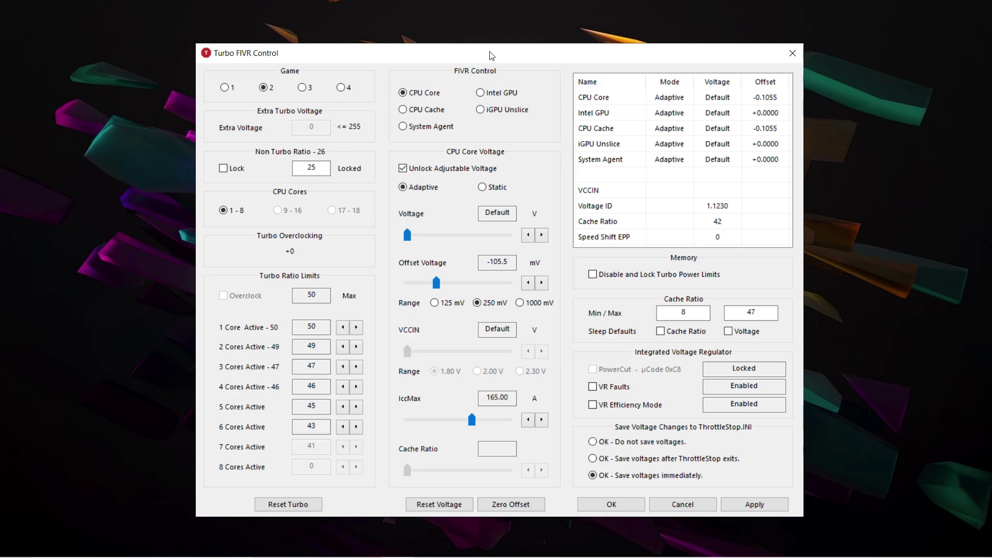
left_click_drag(491, 55, 479, 58)
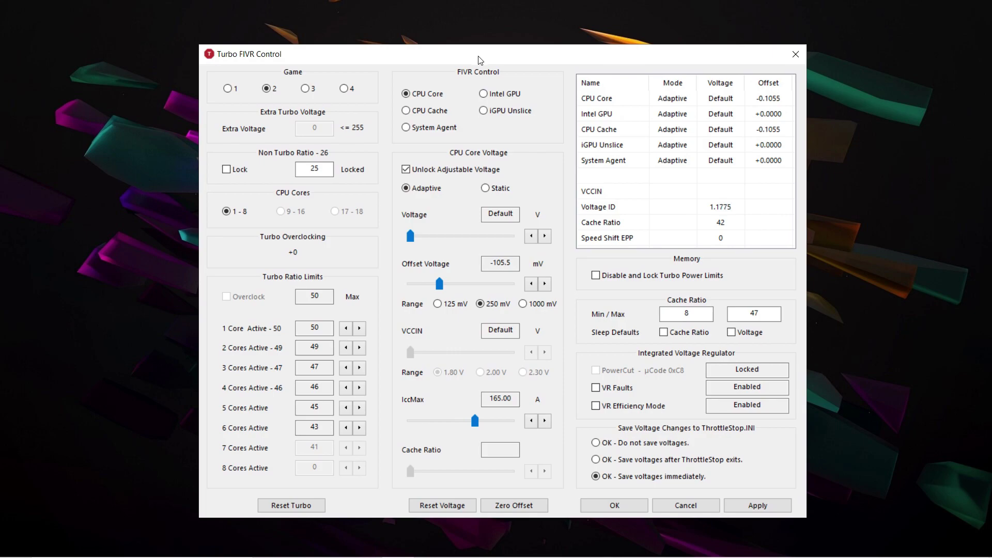
left_click_drag(480, 60, 476, 56)
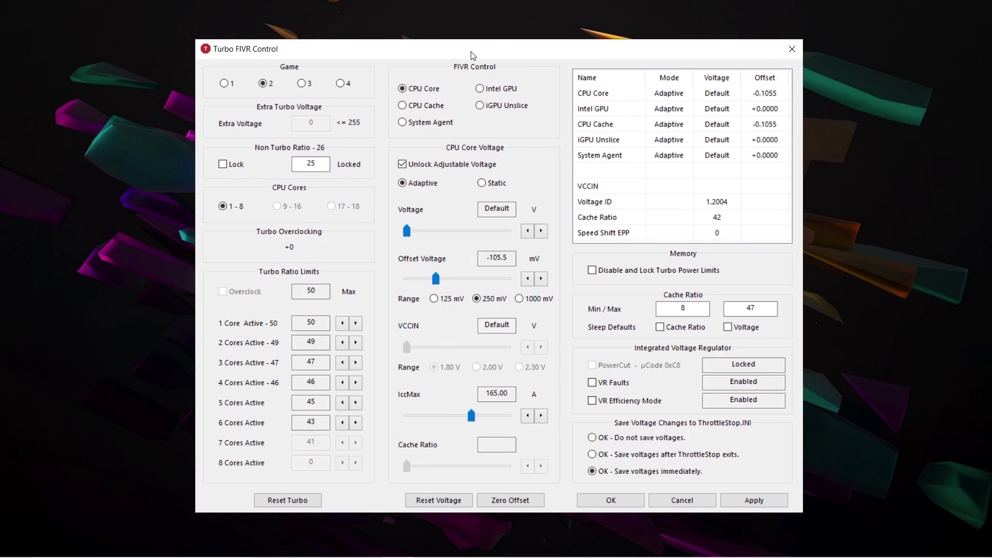
Confirm the -105.5 mV core offset and check the CPU Cache offset.
left_click(482, 259)
mouse_move(480, 51)
left_mouse_down()
mouse_move(484, 43)
mouse_move(472, 44)
left_mouse_up()
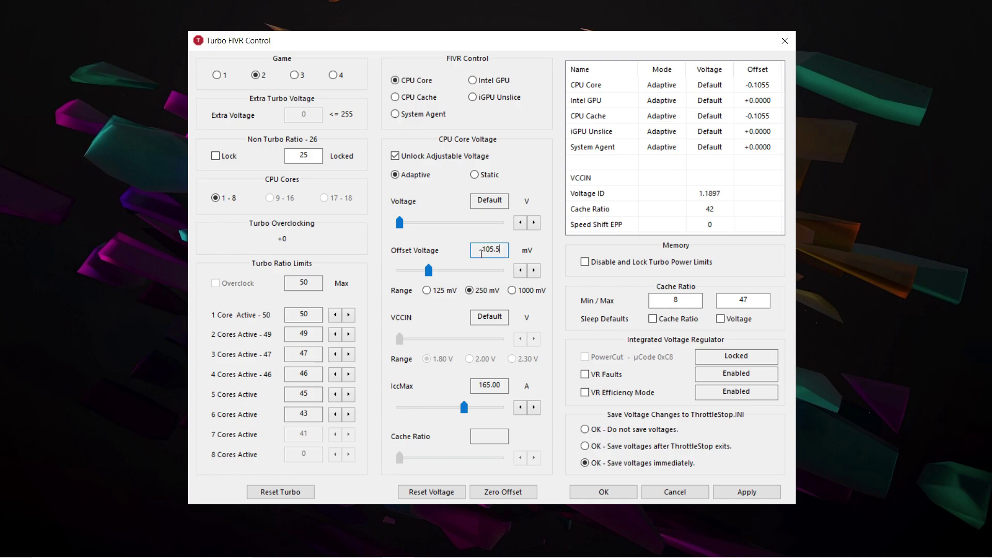
mouse_move(479, 248)
left_mouse_down()
mouse_move(501, 250)
mouse_move(477, 250)
left_mouse_up()
left_click(504, 250)
left_click(500, 253)
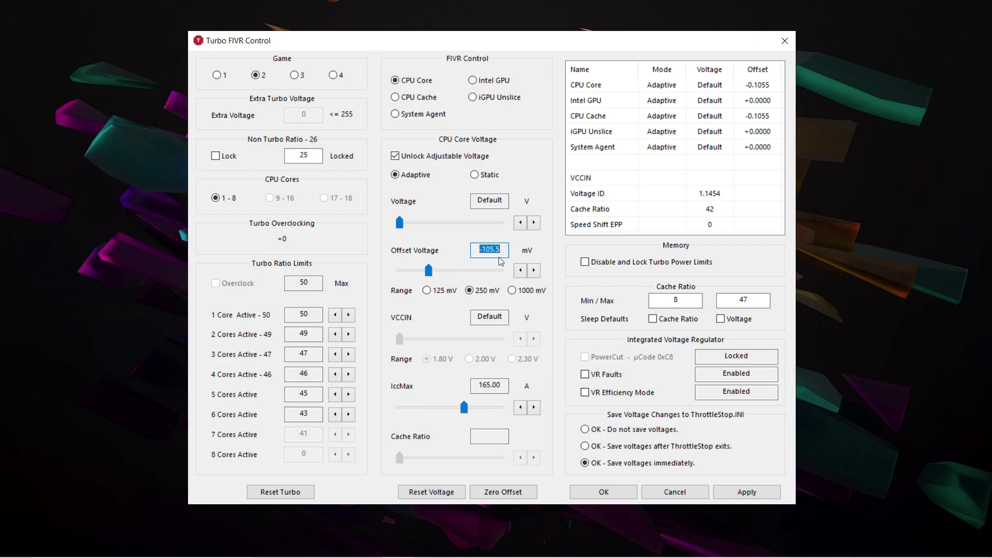
left_click(410, 98)
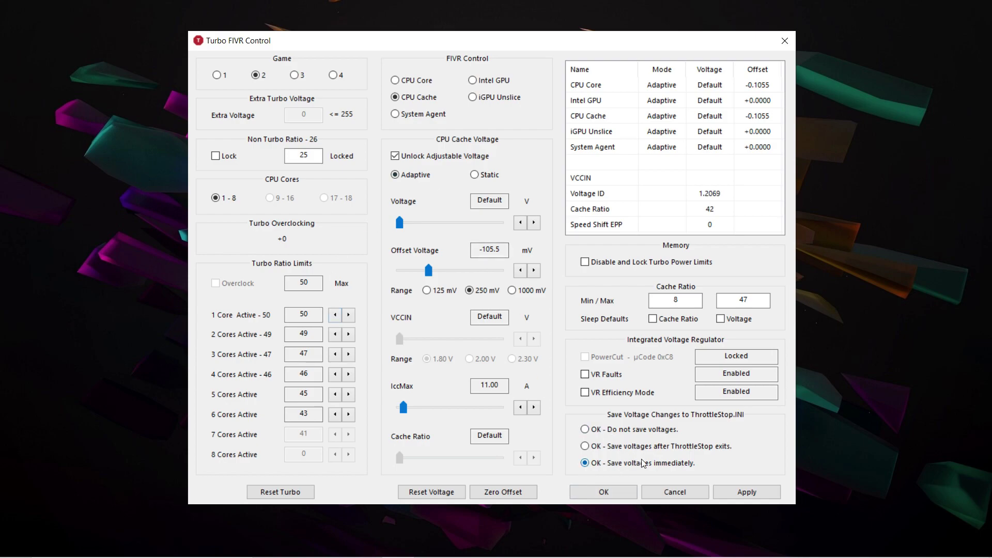
Apply the -105.5 mV offsets and close the FIVR window.
left_click(741, 493)
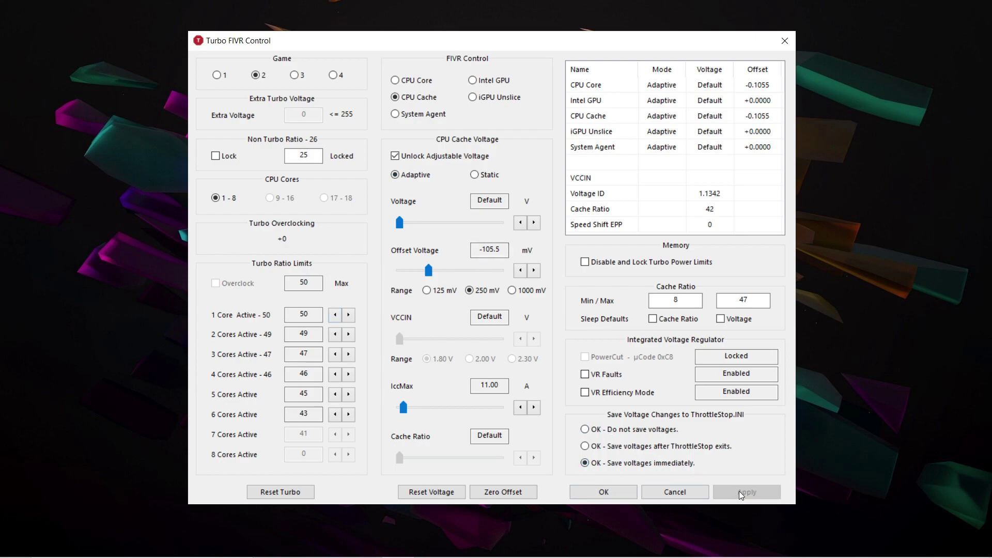
left_click(604, 492)
left_click_drag(523, 86, 525, 98)
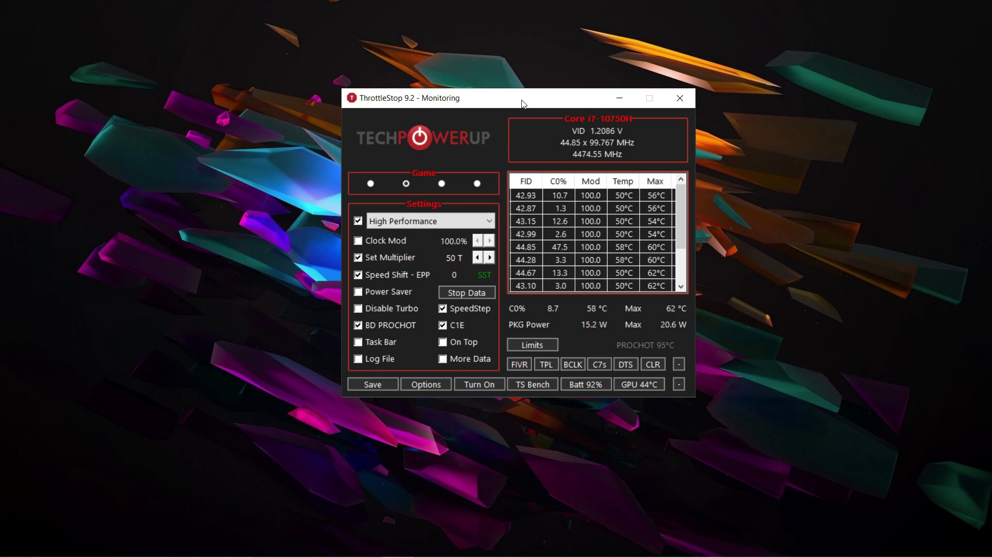
mouse_move(513, 102)
left_mouse_down()
mouse_move(485, 100)
mouse_move(518, 98)
left_mouse_up()
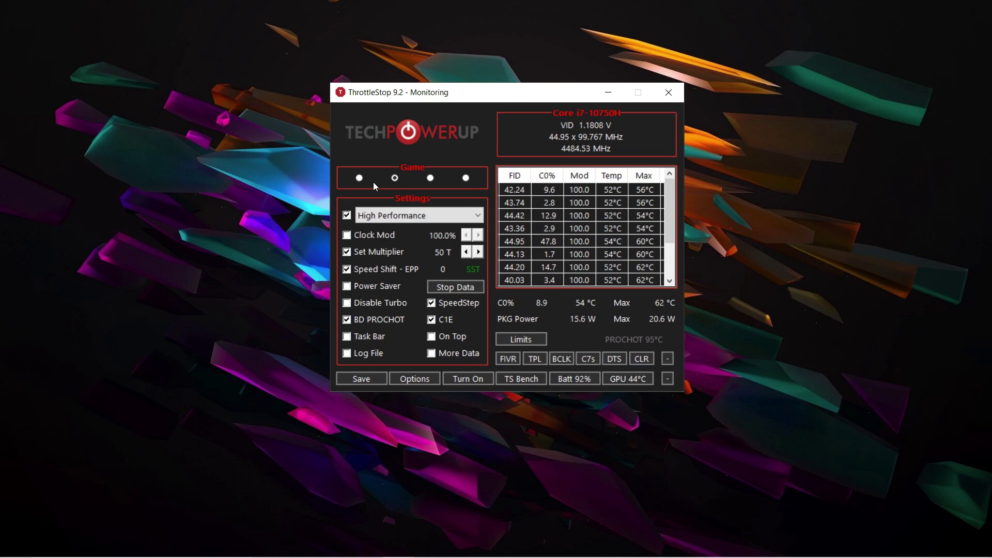
Switch the active profile from Game to Performance and select the Speed Shift EPP value.
left_click(361, 178)
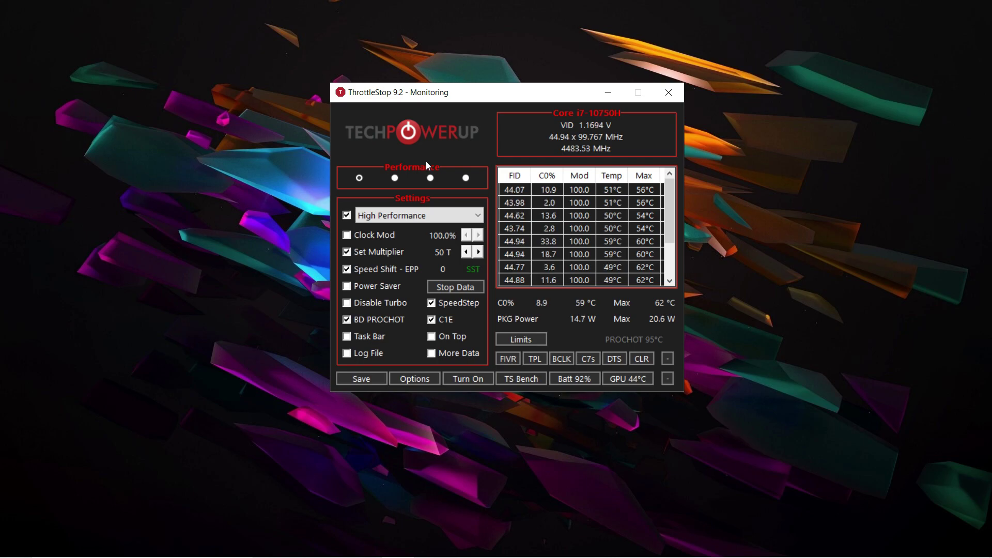
left_click(396, 179)
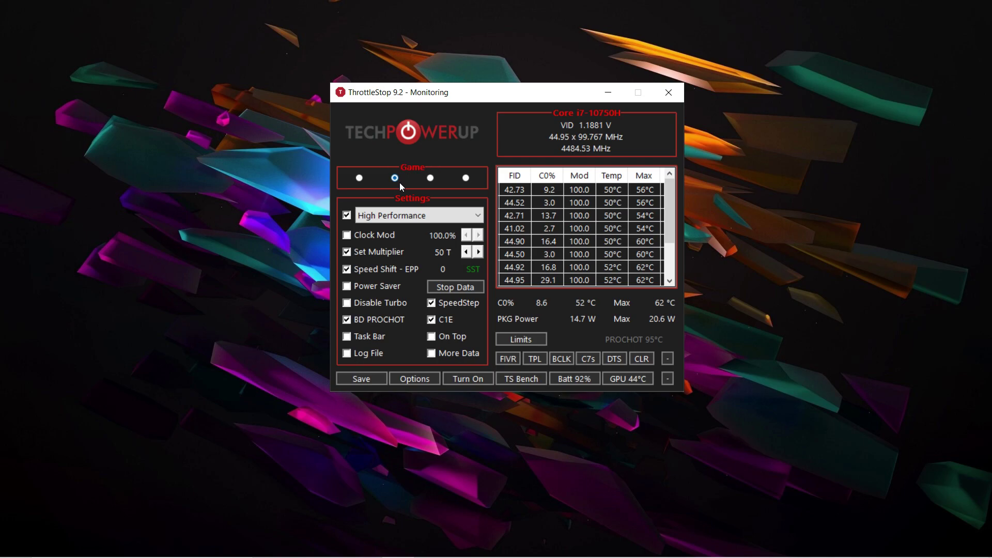
left_click(360, 179)
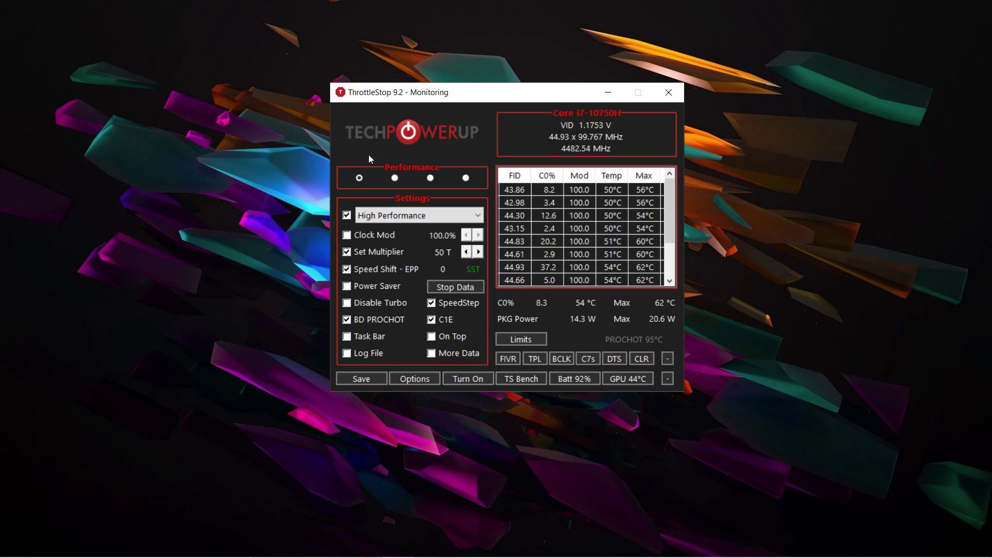
left_click_drag(491, 97, 485, 96)
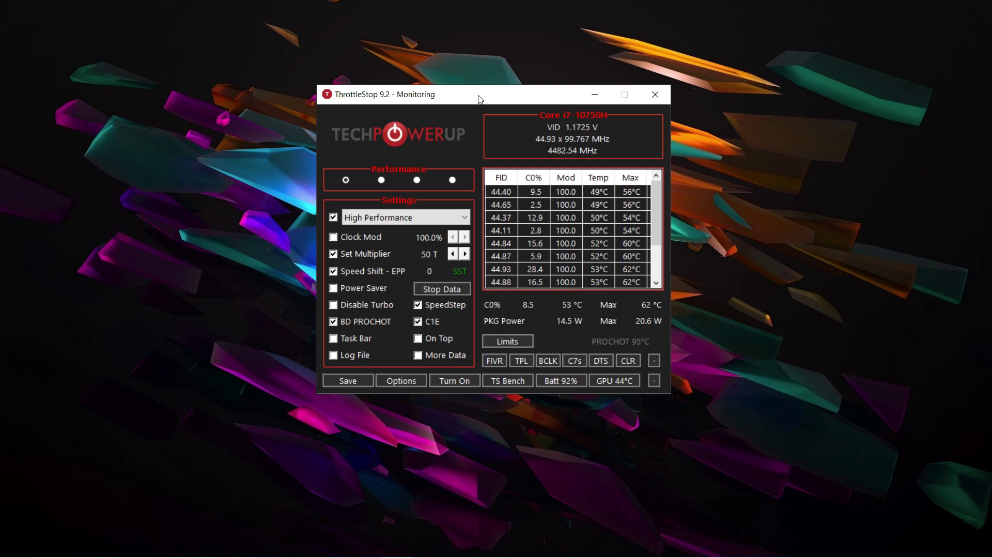
left_click_drag(478, 98, 472, 99)
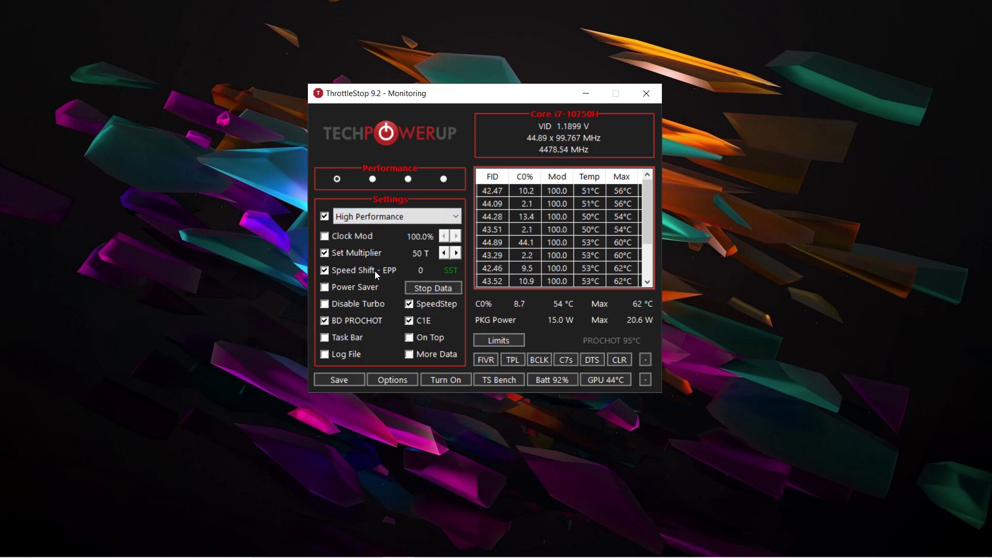
left_click(418, 270)
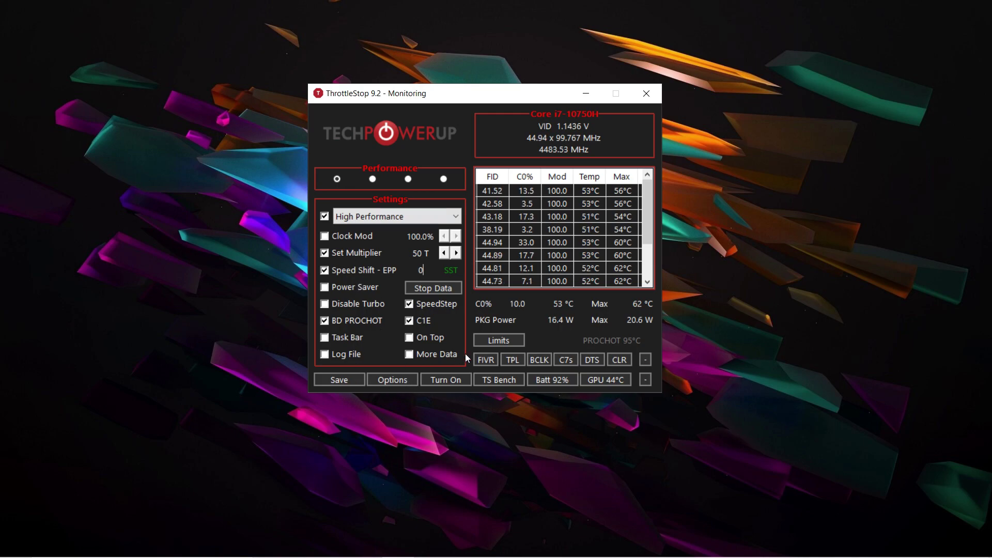
Pass through Options and Turbo Power Limits unchanged, then bring up the Turbo FIVR Control window.
left_click(398, 382)
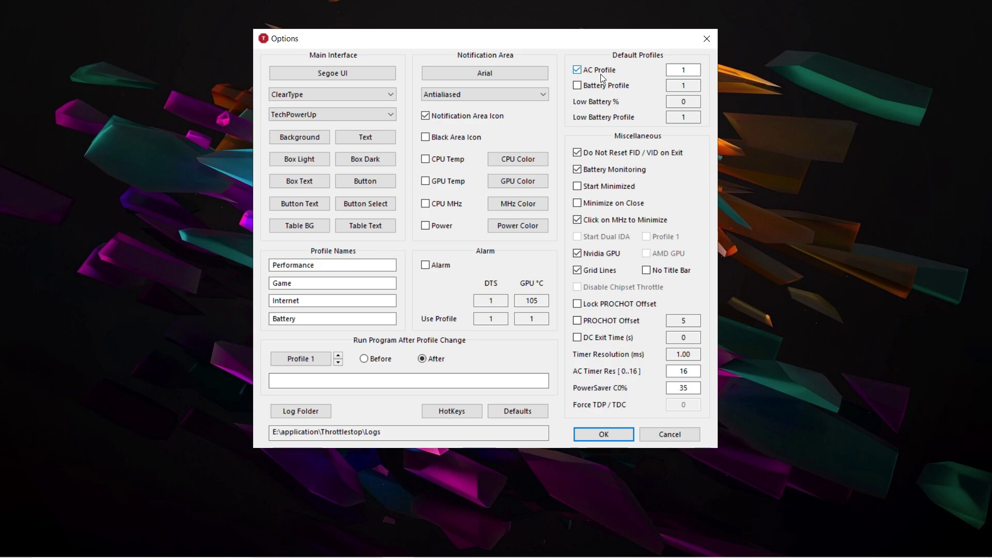
left_click(601, 432)
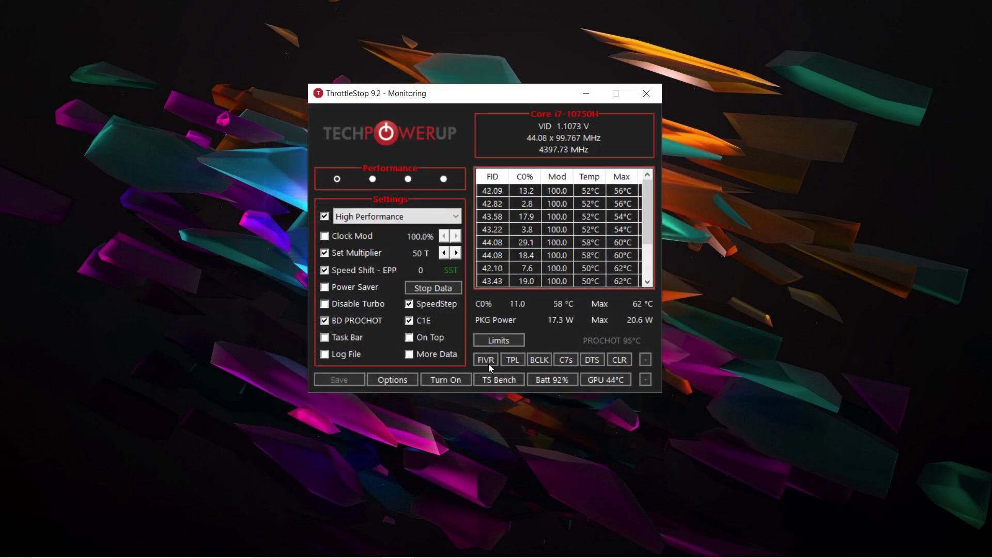
left_click(512, 360)
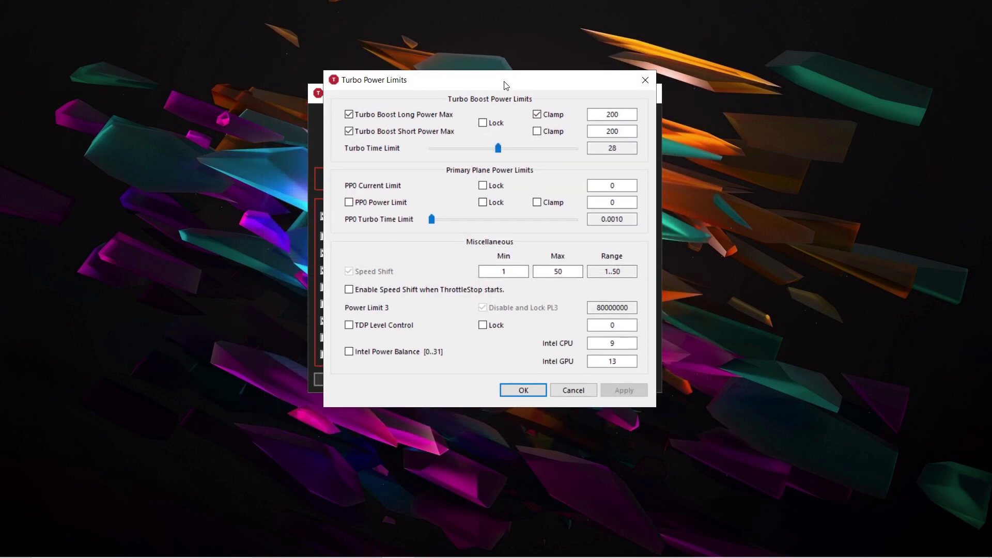
left_click_drag(506, 86, 502, 87)
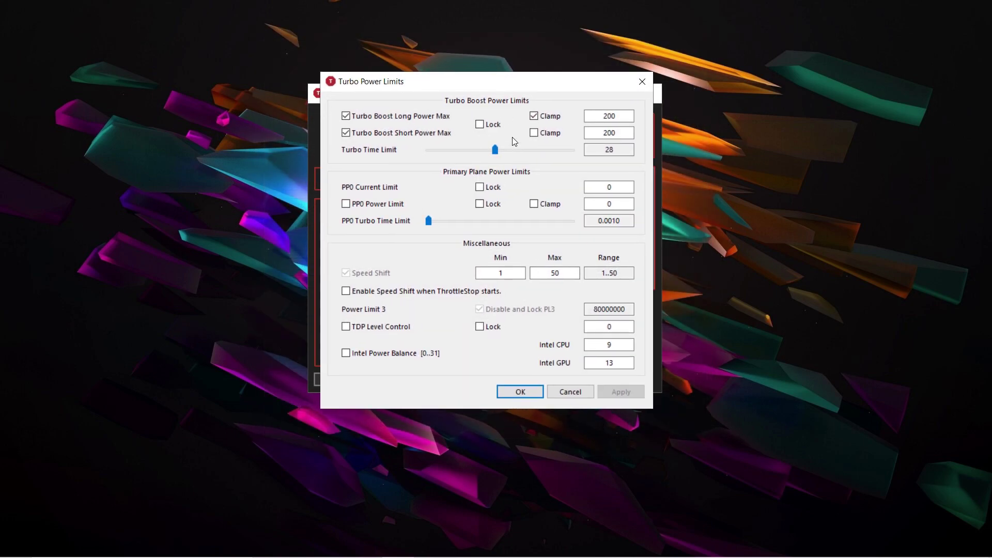
left_click(514, 398)
left_click(488, 355)
left_click_drag(488, 12, 490, 77)
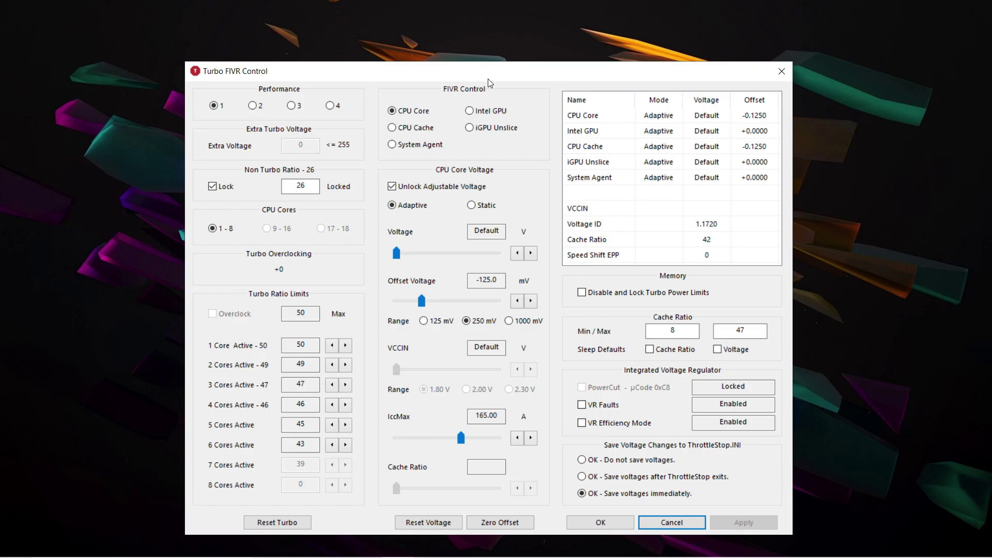
Select profile 1 and check its -125.0 mV core and cache offsets.
mouse_move(480, 78)
left_mouse_down()
mouse_move(473, 205)
mouse_move(520, 270)
mouse_move(432, 55)
mouse_move(470, 65)
left_mouse_up()
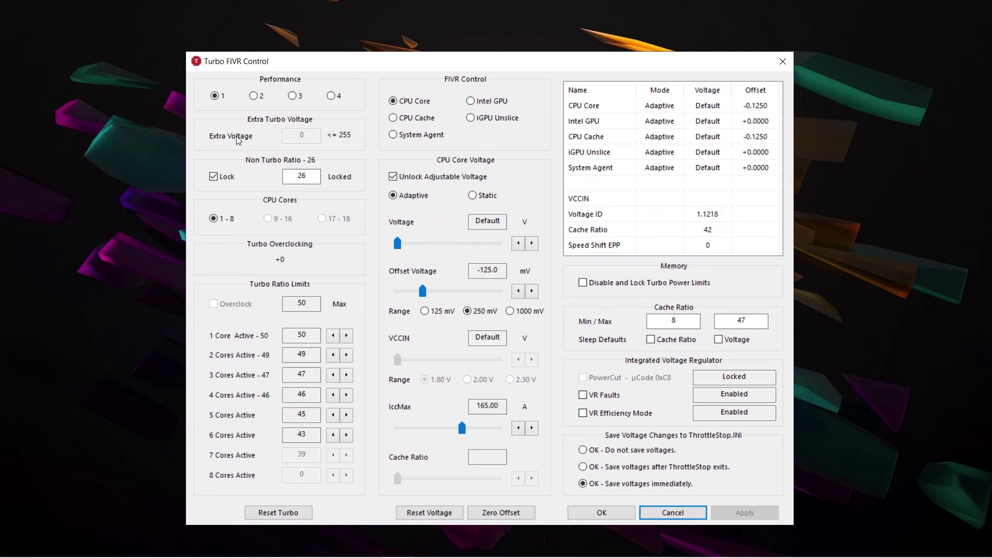
left_click(214, 98)
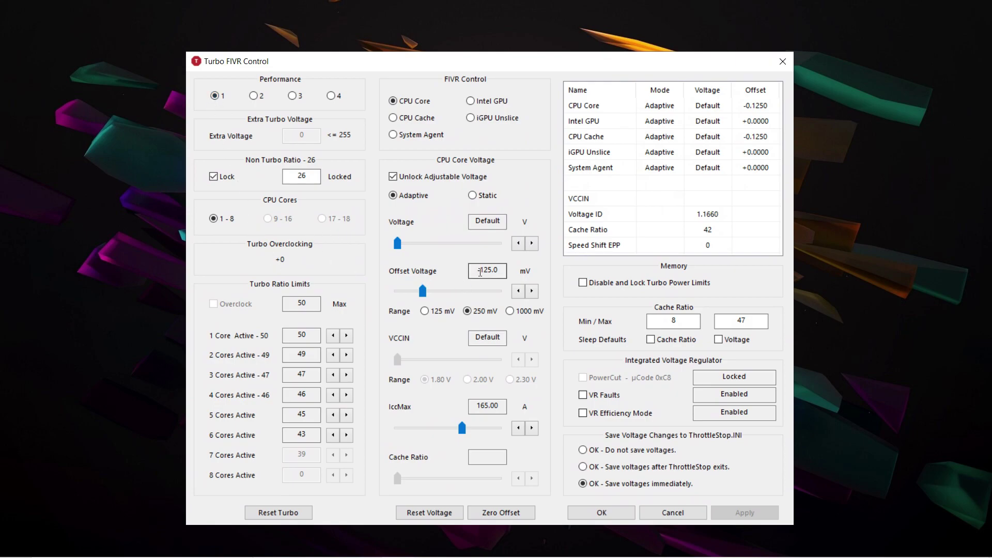
left_click_drag(477, 273, 500, 272)
left_click(491, 273)
left_click(413, 120)
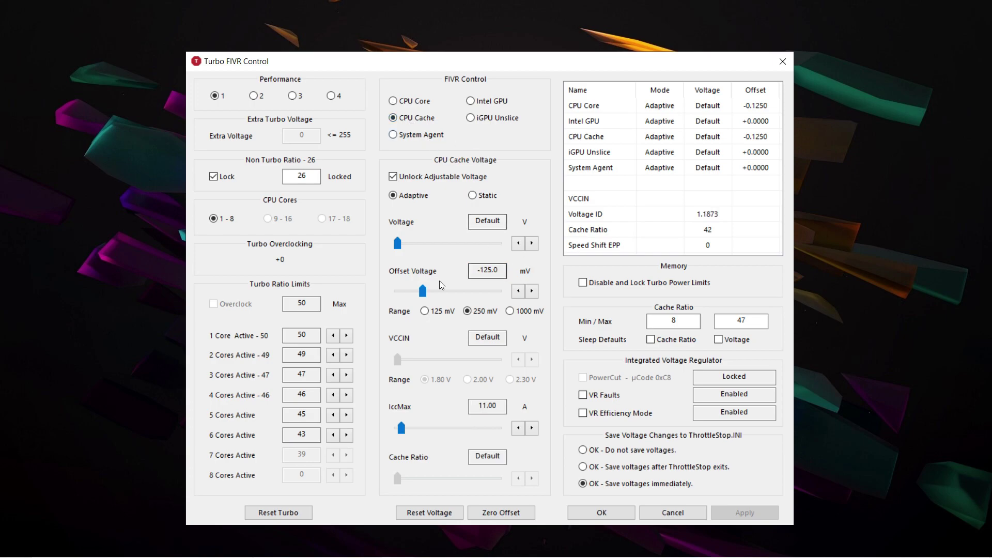
Step the turbo ratio limits down toward 41.
left_click(333, 336)
left_click(332, 336)
left_click(332, 336)
left_click(333, 336)
left_click(333, 336)
left_click(332, 336)
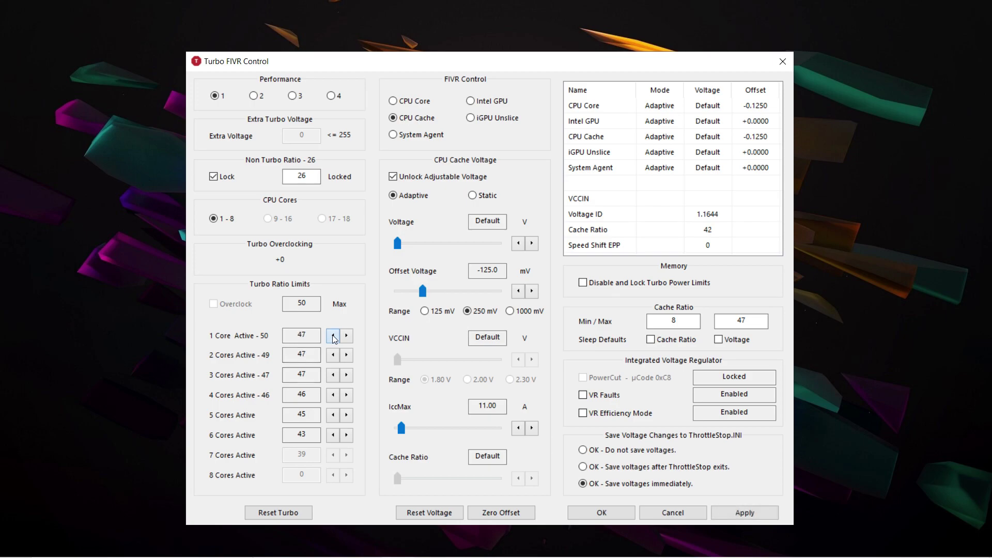
left_click(332, 336)
left_click(333, 336)
left_click(333, 336)
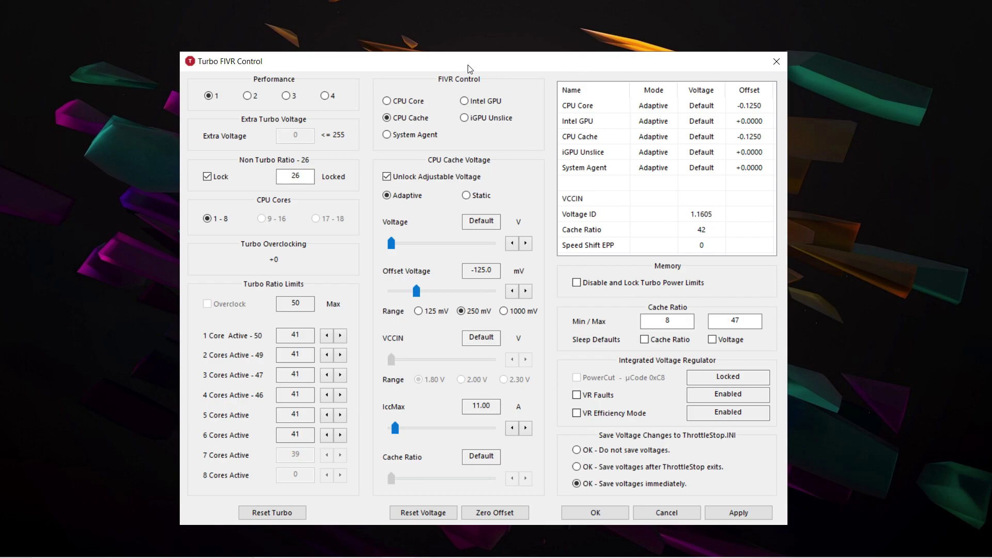
Compare the Game profile's FIVR settings, then return to the Performance profile.
mouse_move(467, 66)
left_mouse_down()
mouse_move(483, 207)
mouse_move(461, 66)
left_mouse_up()
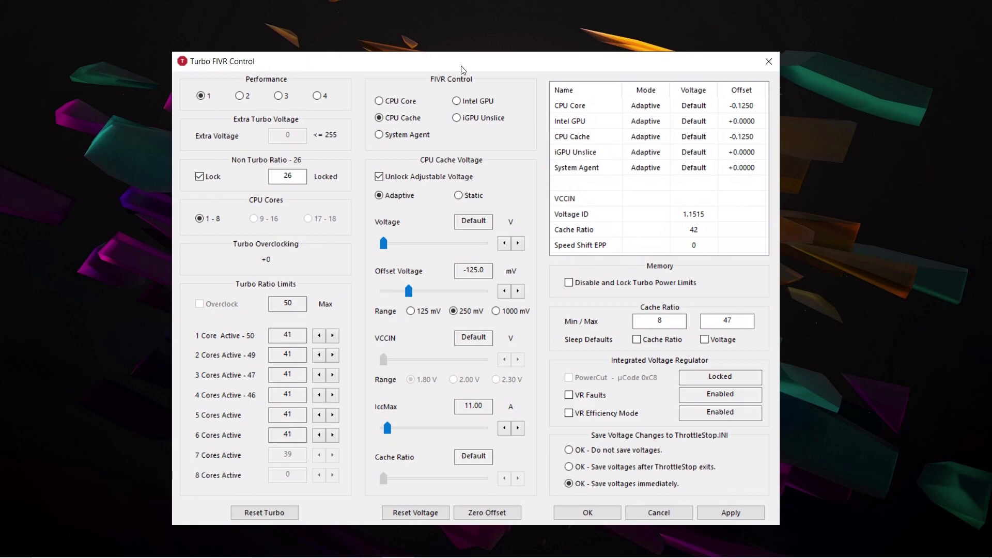
left_click(239, 96)
left_click(200, 96)
Verify the -125 mV offsets on both CPU Core and CPU Cache.
left_click(385, 102)
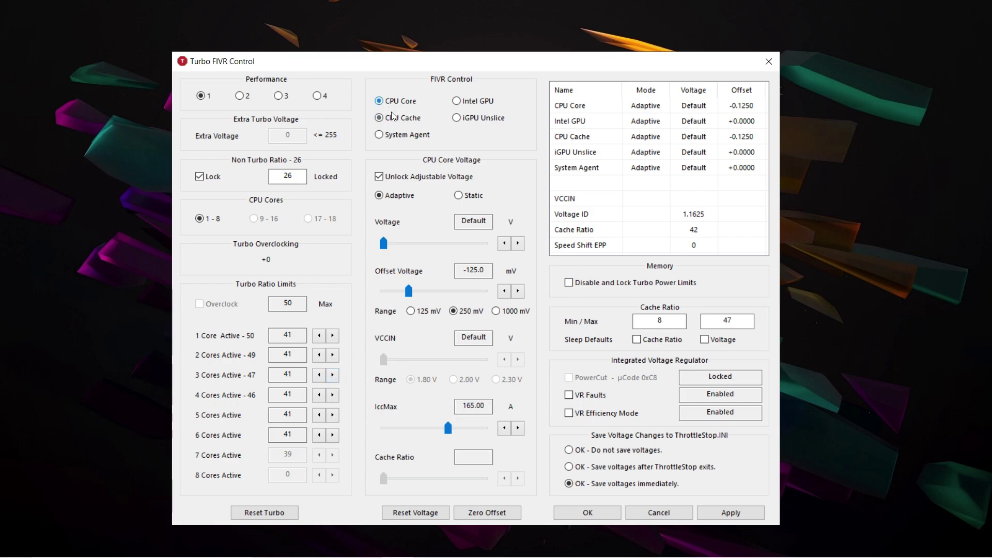
left_click(397, 120)
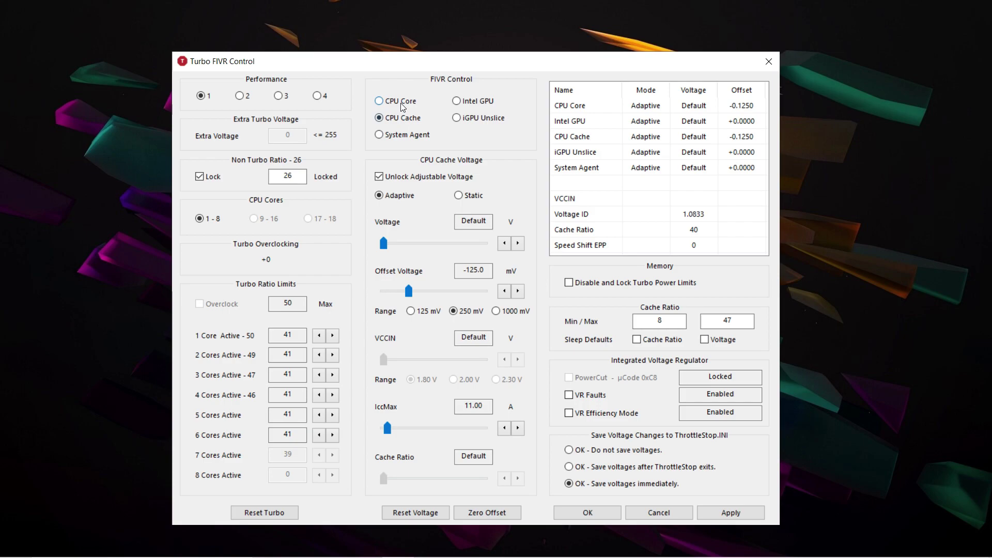
left_click(403, 103)
left_click(406, 120)
left_click(406, 103)
left_click(406, 120)
left_click(406, 103)
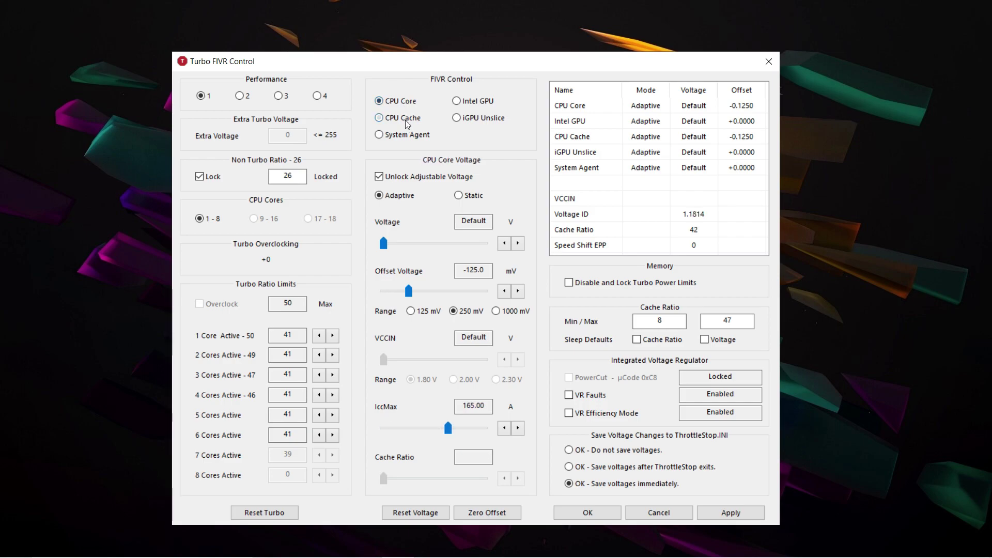
left_click(406, 119)
left_click(406, 106)
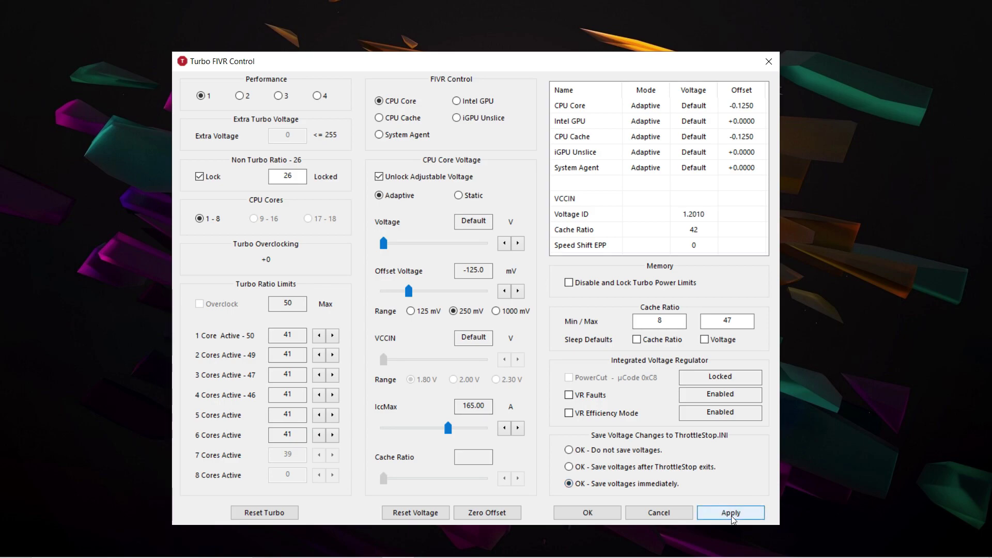
Close the FIVR window with OK, keeping the Performance settings.
left_click(588, 513)
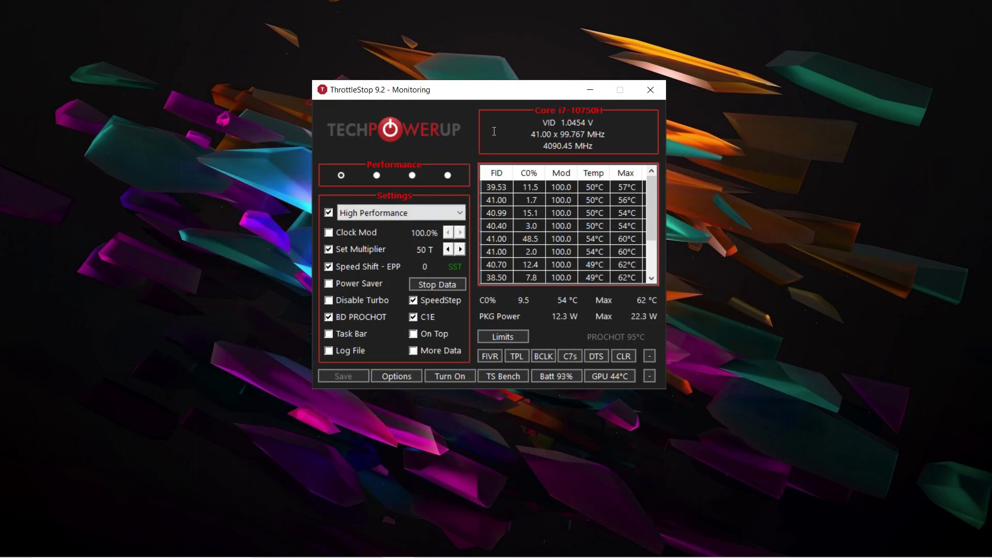
left_click_drag(491, 99, 492, 114)
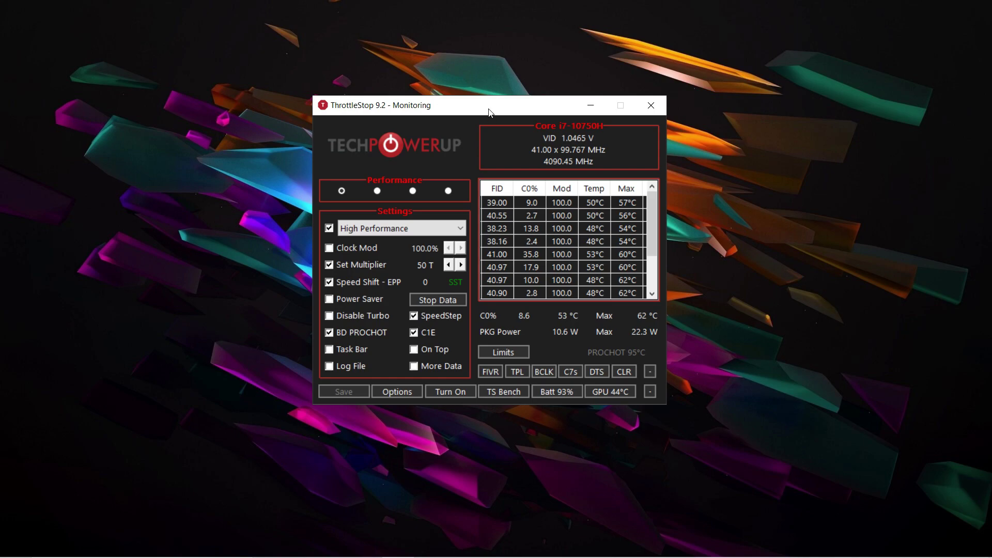
left_click_drag(491, 113, 518, 102)
right_click(489, 60)
key("Escape")
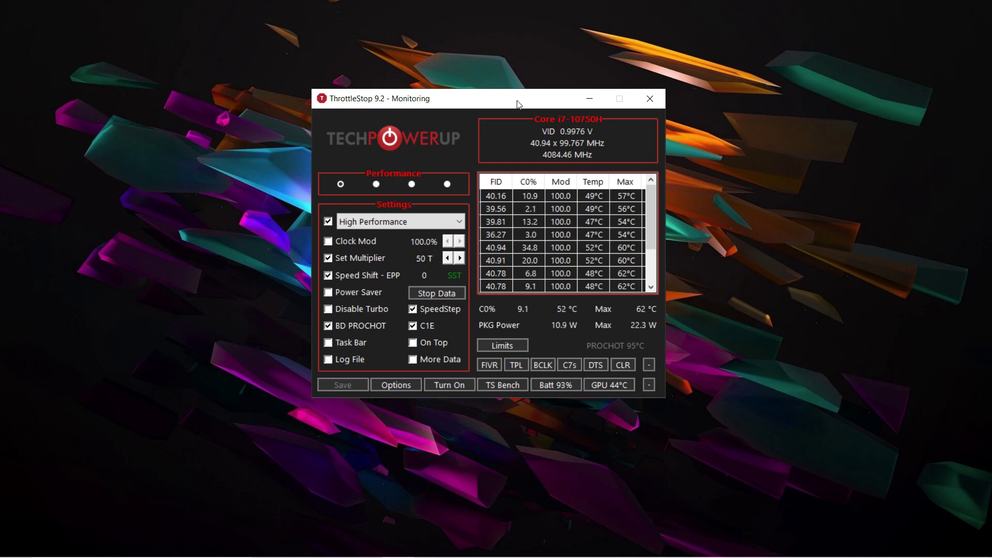
left_click_drag(519, 104, 528, 111)
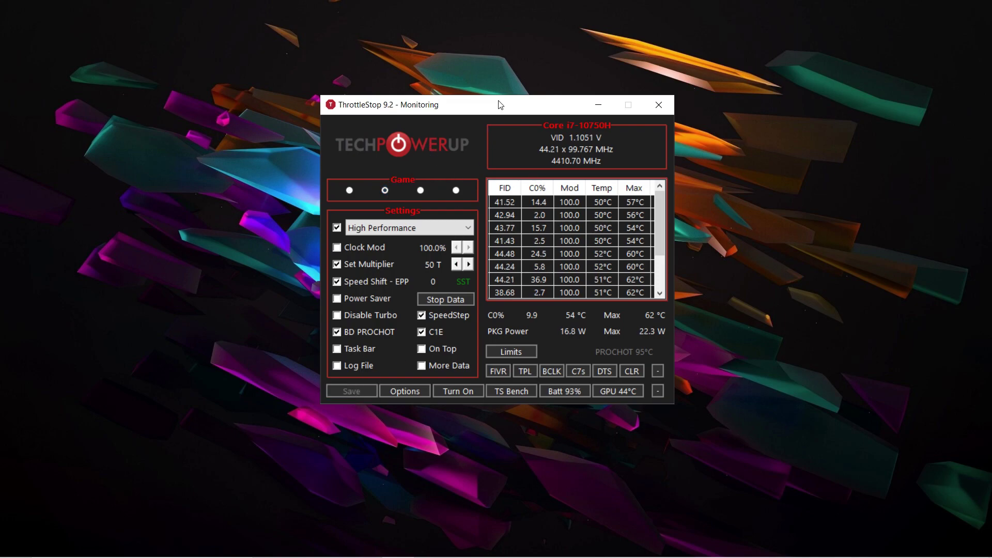
left_click_drag(500, 105, 500, 108)
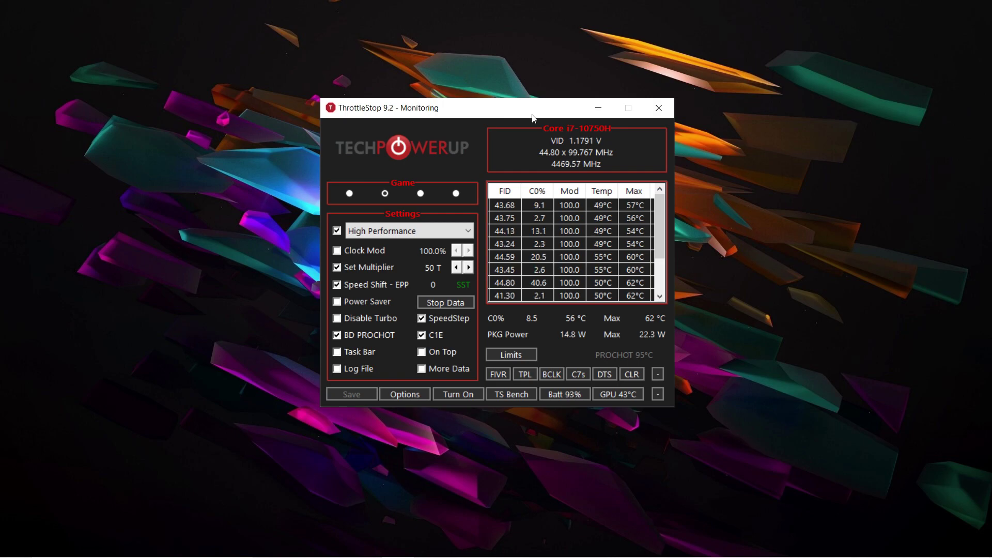
Select the Game profile and save the ThrottleStop settings.
left_click(350, 193)
left_click(385, 194)
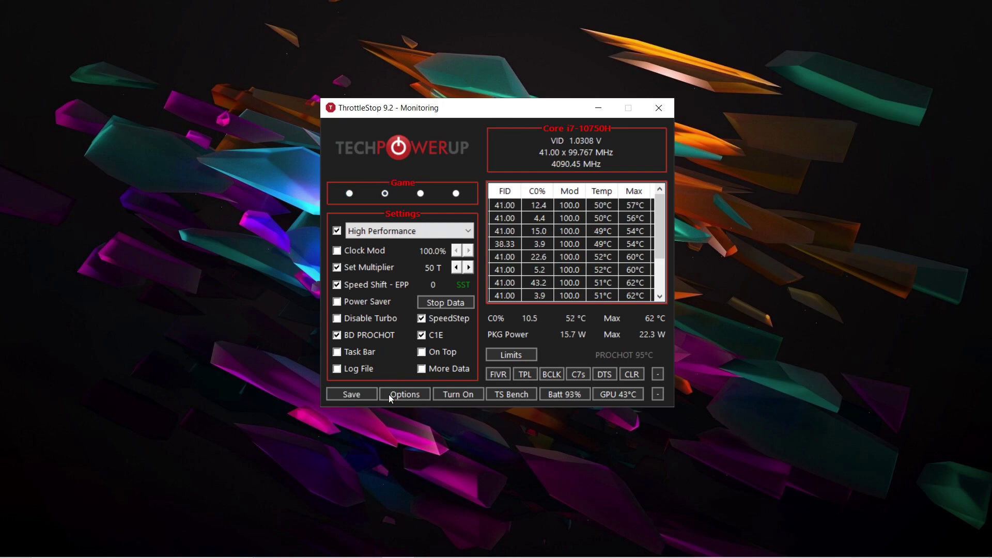
left_click(354, 394)
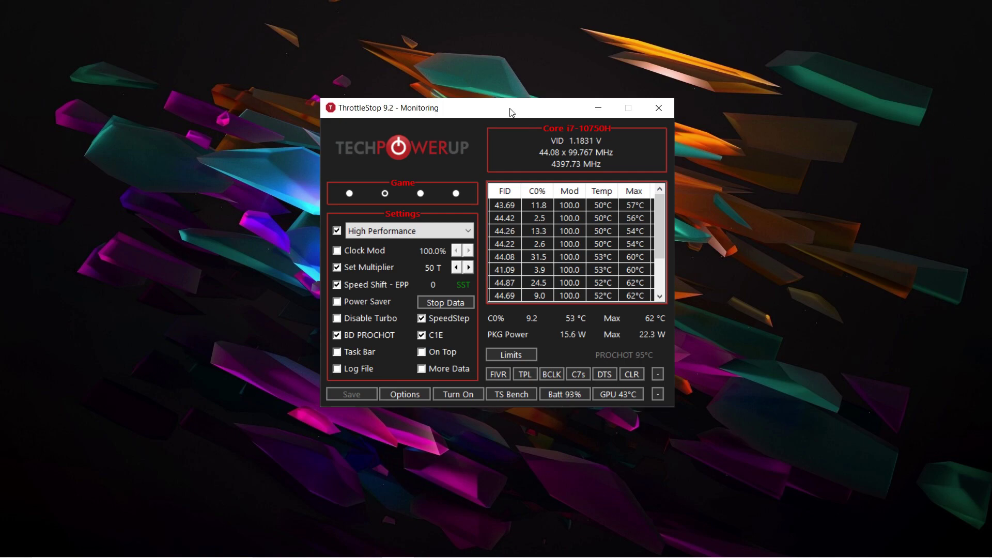
left_click_drag(512, 113, 514, 113)
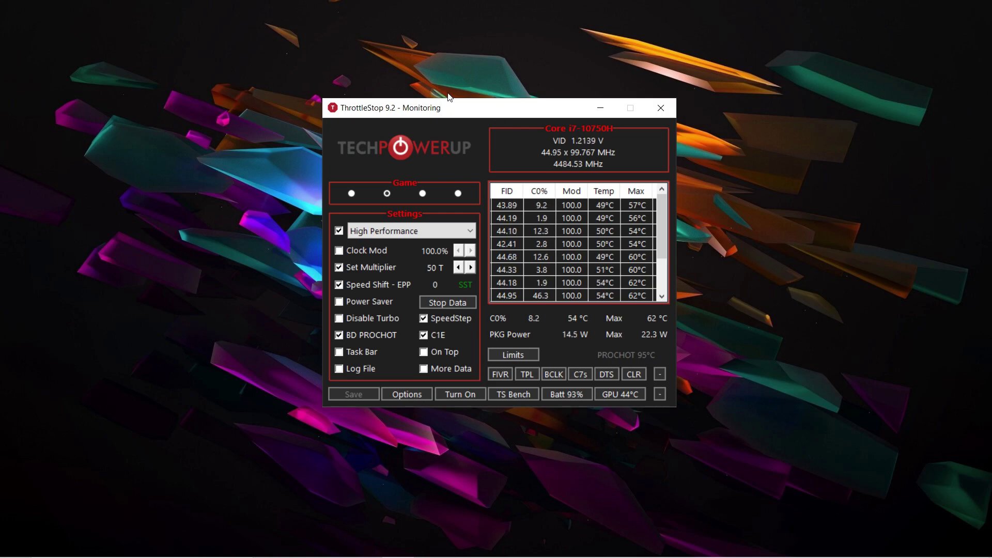
left_click_drag(499, 116, 503, 120)
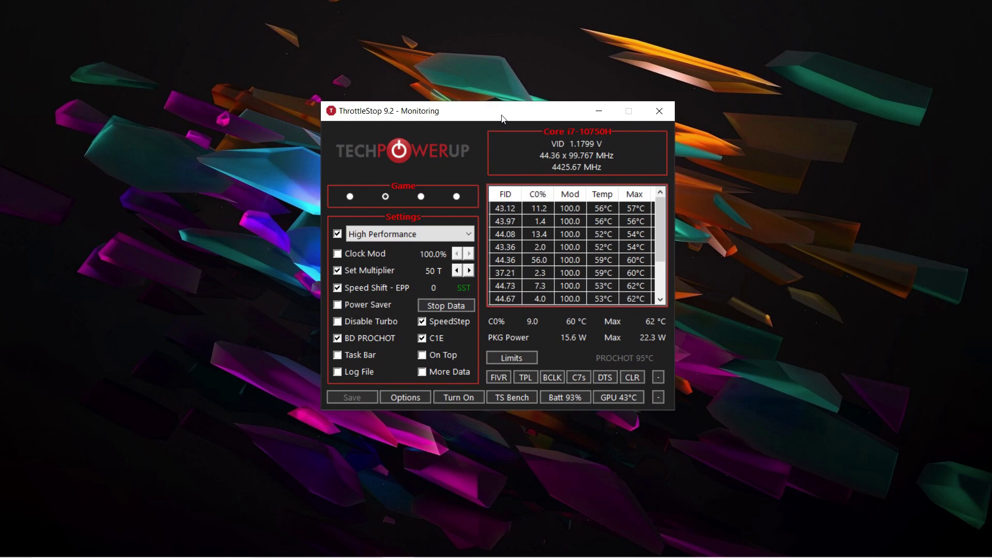